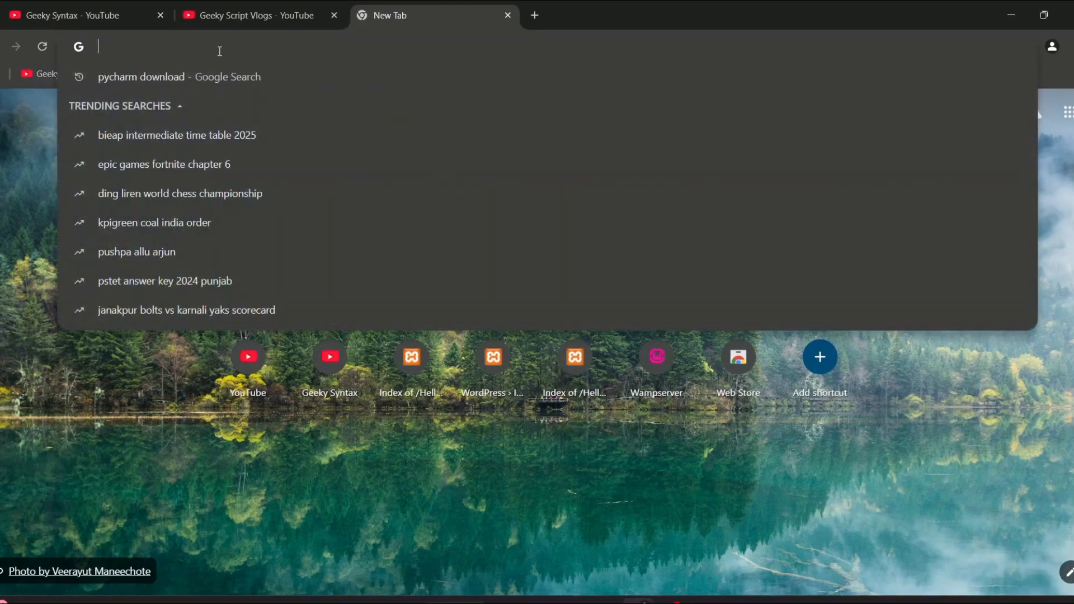
Step: Search the web for "pycharm download" and open the JetBrains PyCharm download page
{"action": "type", "text": "pych"}
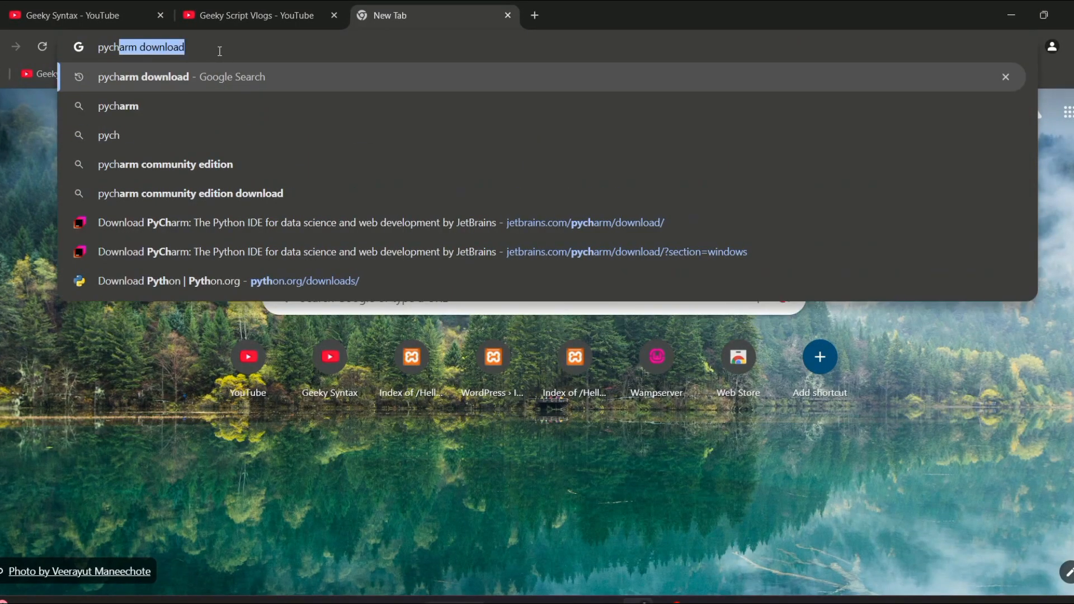
{"action": "key", "text": "Return"}
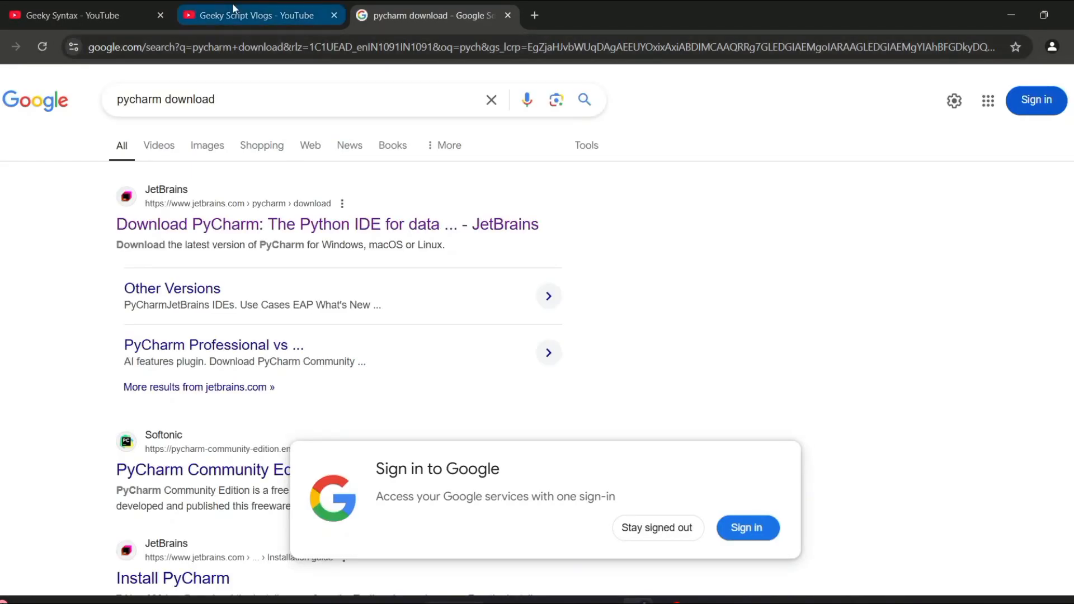
{"action": "left_click", "coordinate": [230, 226]}
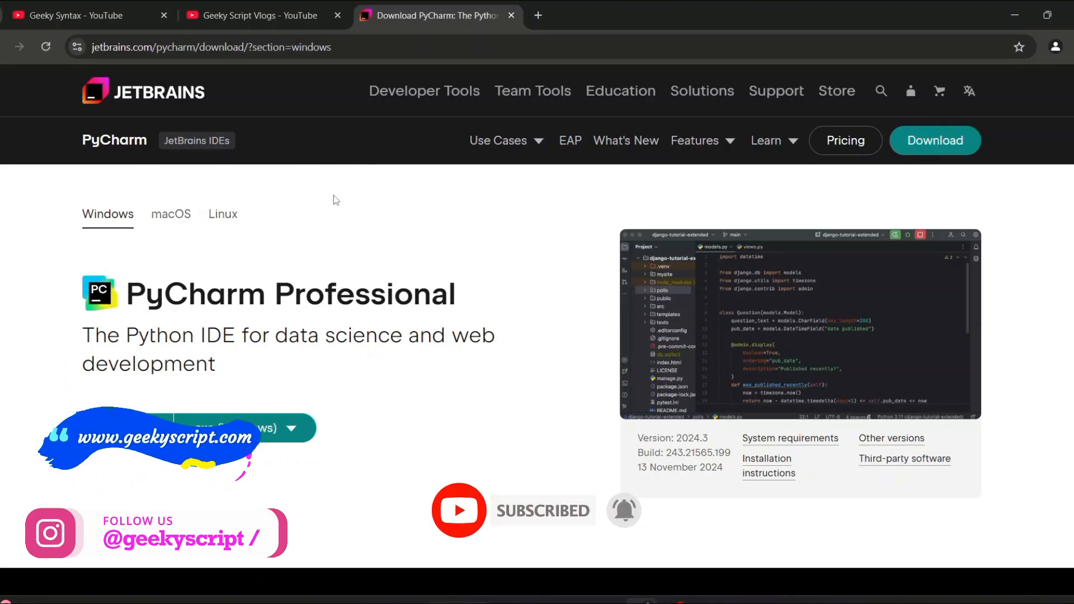
Step: Compare the PyCharm Professional and PyCharm Community Edition offers on the download page, including the Professional licence terms
{"action": "scroll", "coordinate": [334, 196], "scroll_direction": "down", "scroll_amount": 6}
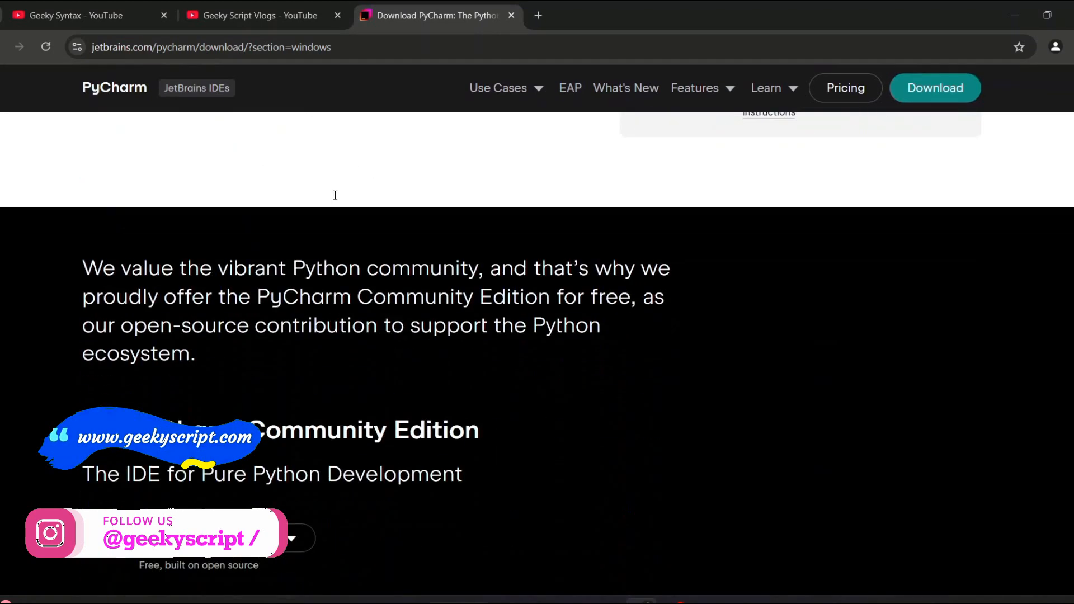
{"action": "scroll", "coordinate": [335, 196], "scroll_direction": "down", "scroll_amount": 3}
{"action": "left_click_drag", "start_coordinate": [157, 287], "coordinate": [479, 288]}
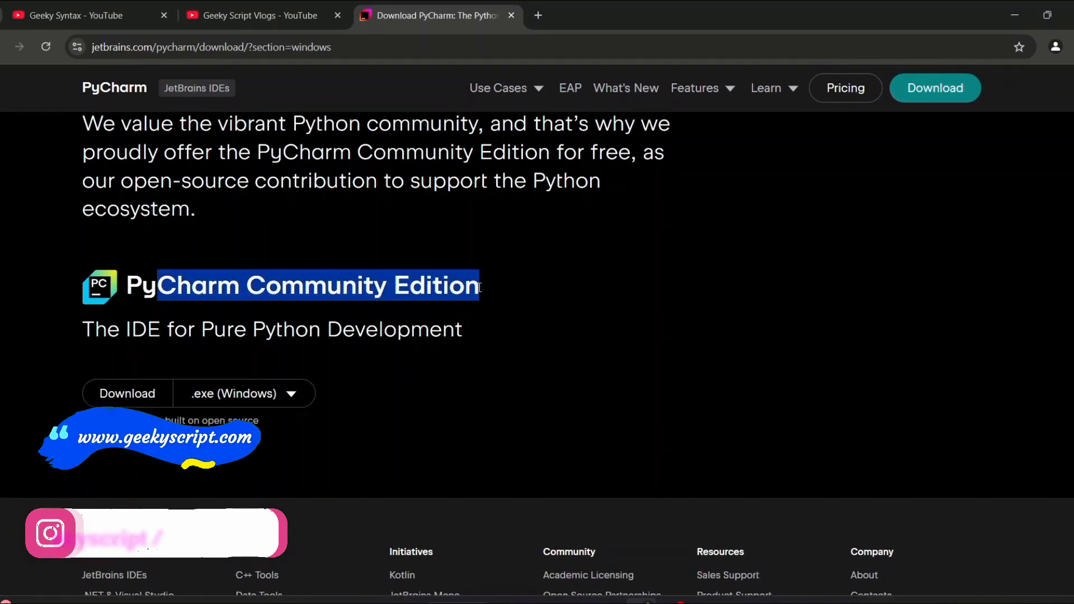
{"action": "scroll", "coordinate": [480, 288], "scroll_direction": "up", "scroll_amount": 7}
{"action": "left_click_drag", "start_coordinate": [227, 221], "coordinate": [491, 227]}
{"action": "left_click", "coordinate": [408, 260]}
{"action": "left_click_drag", "start_coordinate": [161, 382], "coordinate": [286, 394]}
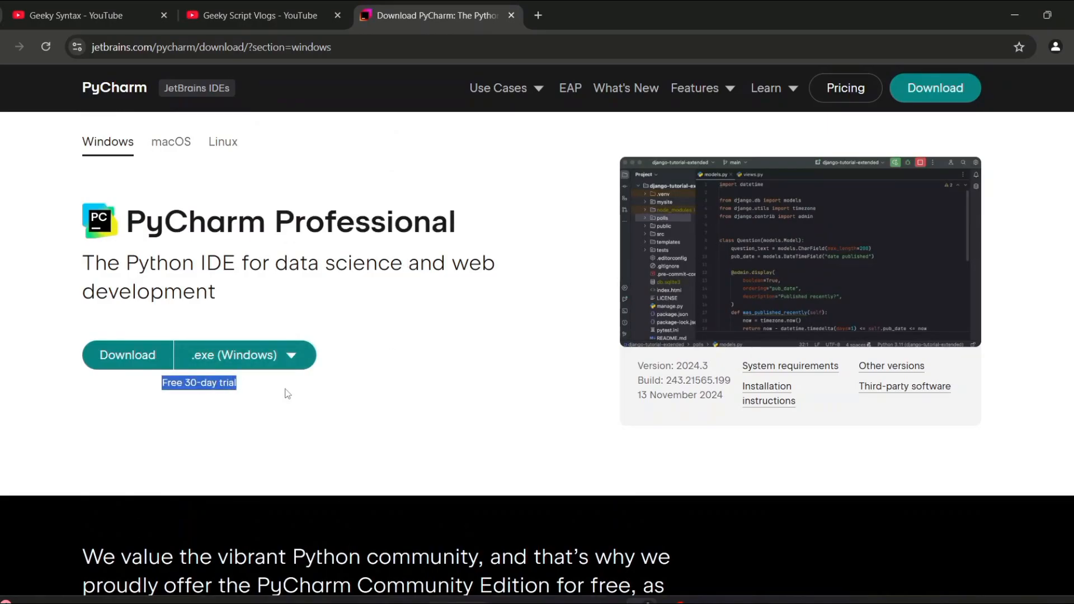
{"action": "left_click", "coordinate": [249, 395]}
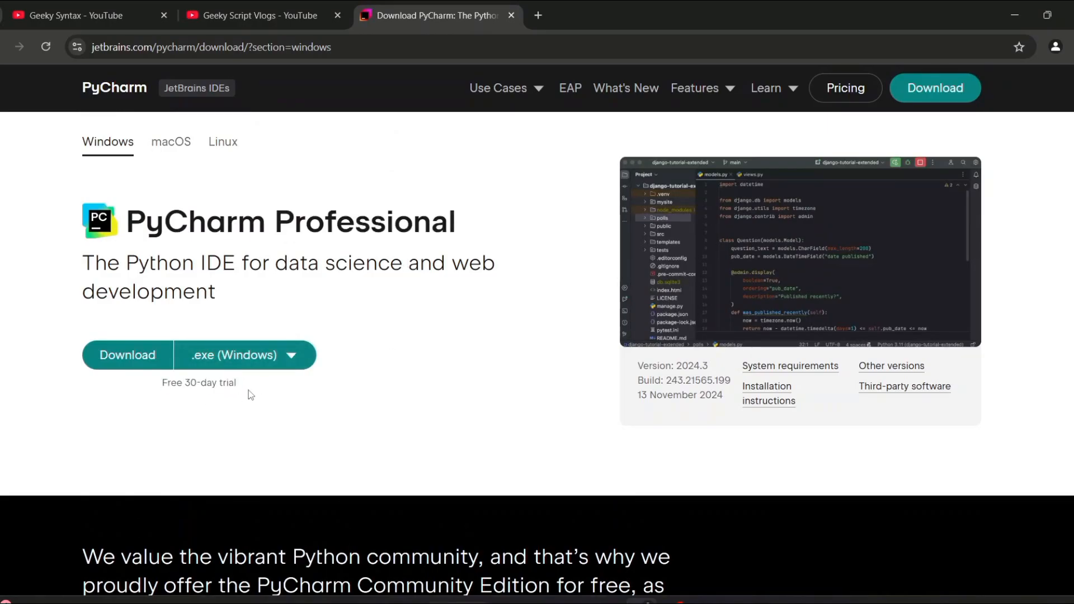
Step: Download the Windows .exe installer of PyCharm Community Edition
{"action": "scroll", "coordinate": [370, 306], "scroll_direction": "down", "scroll_amount": 5}
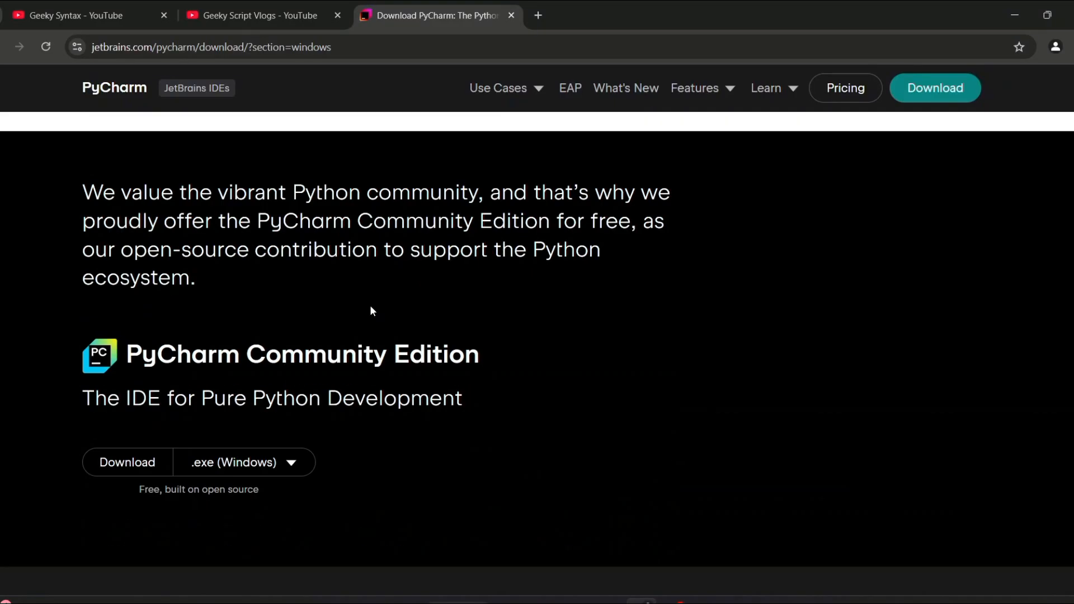
{"action": "scroll", "coordinate": [371, 311], "scroll_direction": "down", "scroll_amount": 1}
{"action": "left_click_drag", "start_coordinate": [177, 288], "coordinate": [528, 288]}
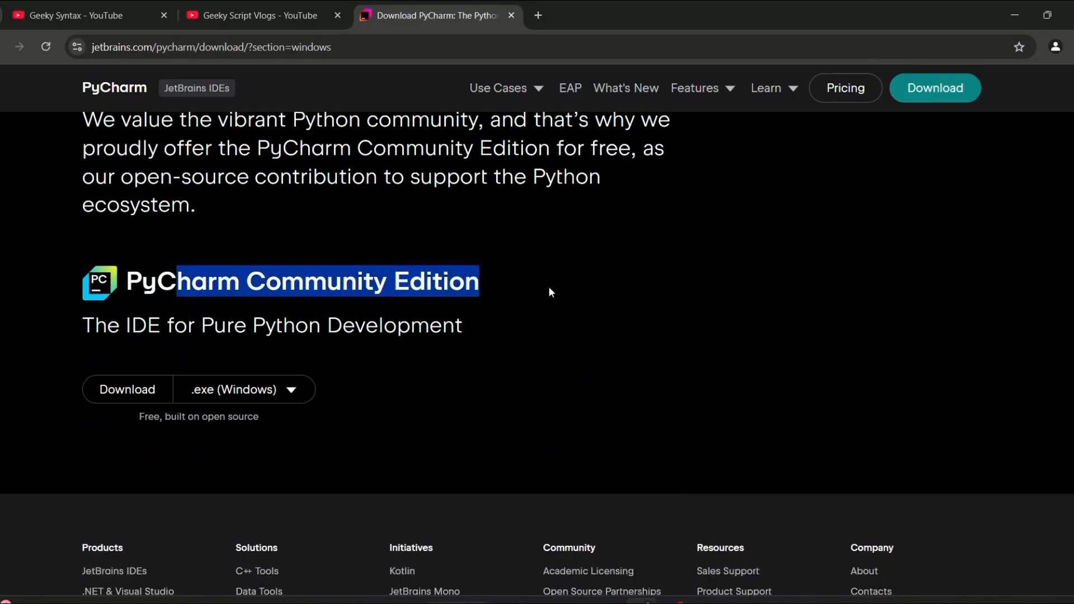
{"action": "left_click", "coordinate": [551, 286]}
{"action": "left_click", "coordinate": [141, 400]}
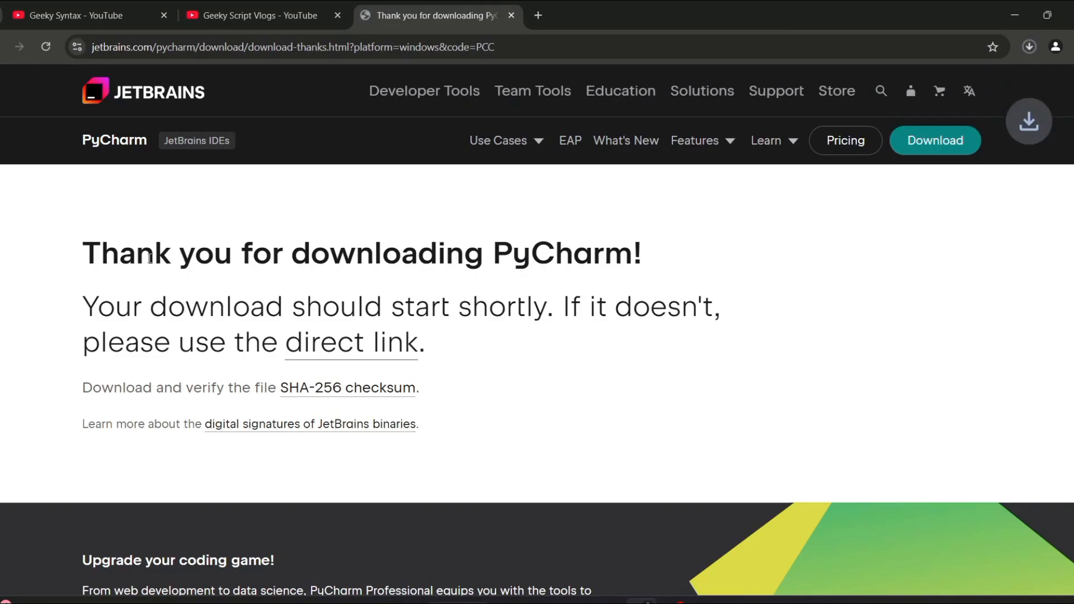
{"action": "left_click_drag", "start_coordinate": [154, 257], "coordinate": [484, 257]}
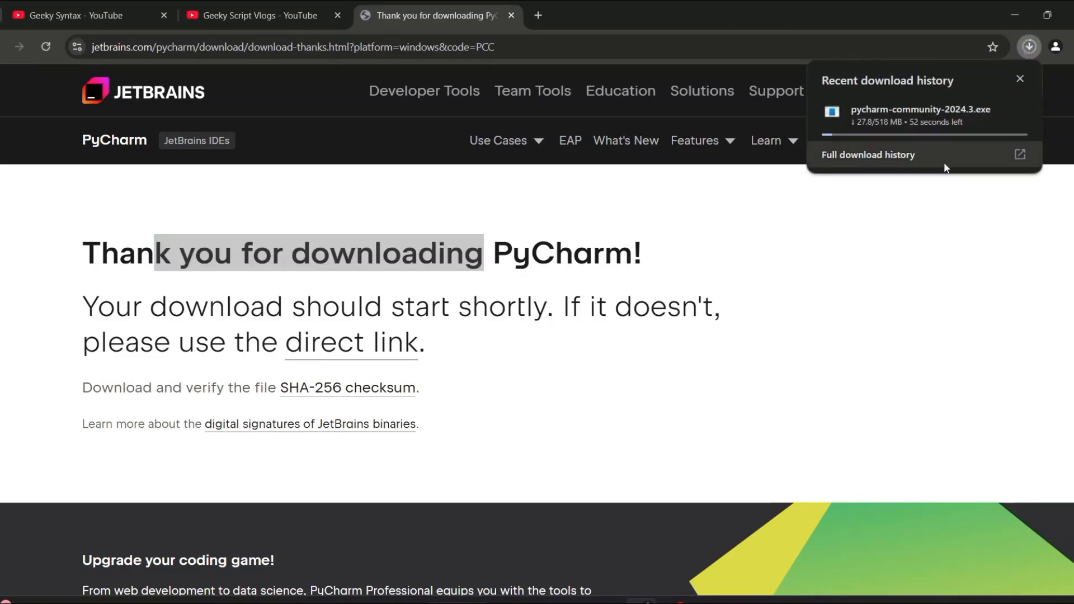
Step: Run the downloaded pycharm-community-2024.3.exe installer and accept the default destination folder
{"action": "mouse_move", "coordinate": [950, 128]}
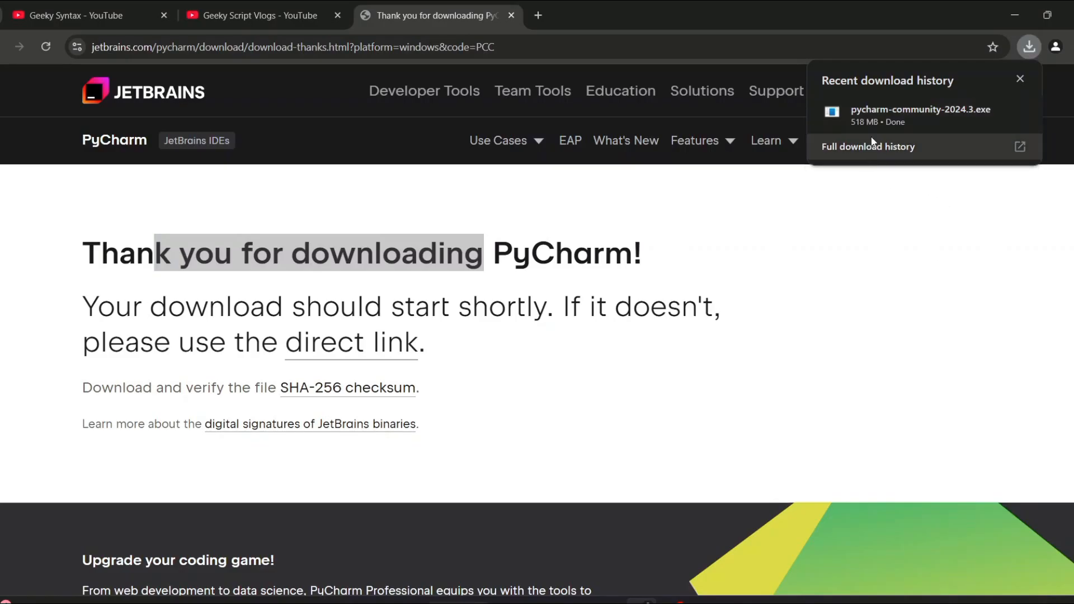
{"action": "mouse_move", "coordinate": [951, 116]}
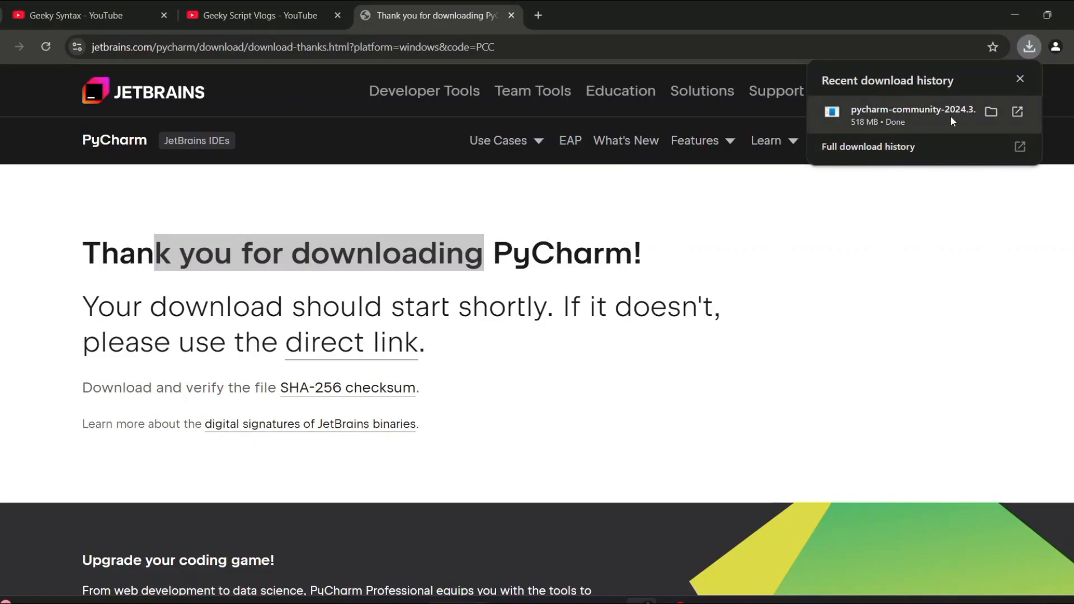
{"action": "left_click", "coordinate": [910, 121]}
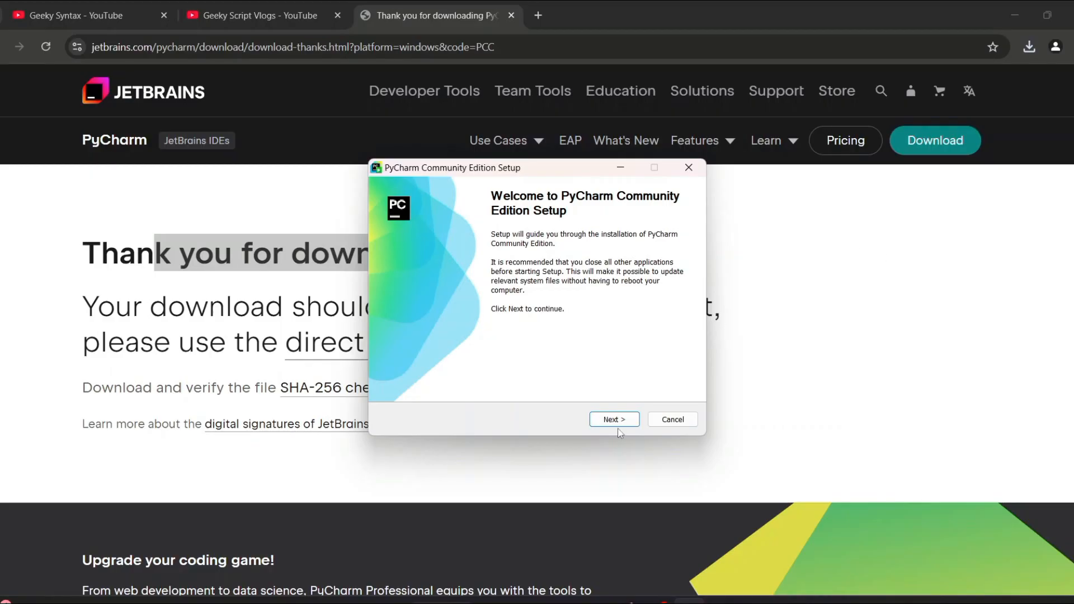
{"action": "left_click", "coordinate": [620, 421]}
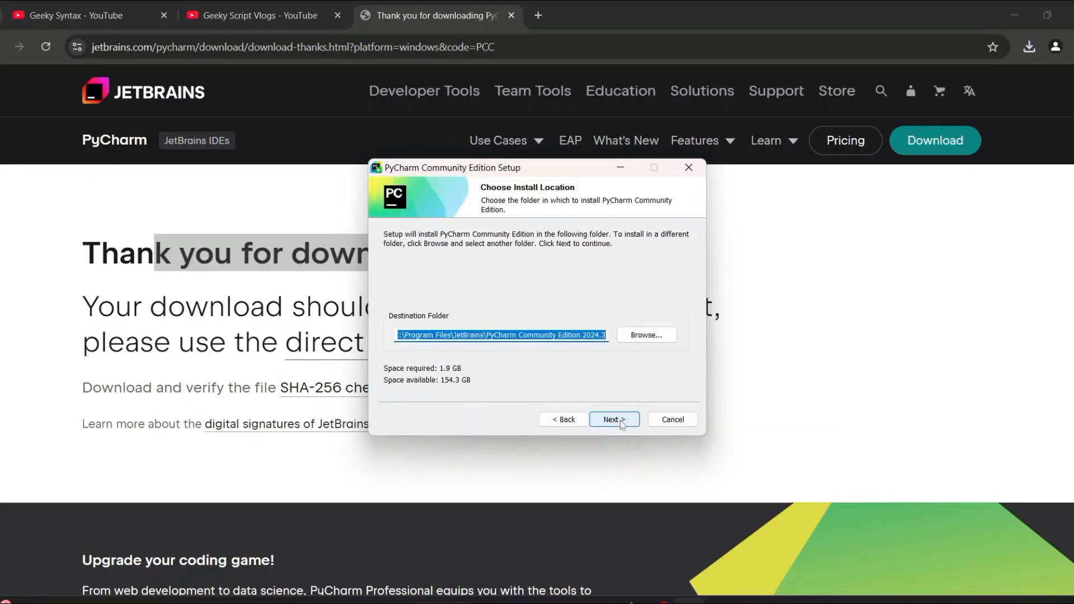
{"action": "left_click_drag", "start_coordinate": [576, 339], "coordinate": [440, 348]}
{"action": "left_click", "coordinate": [452, 334]}
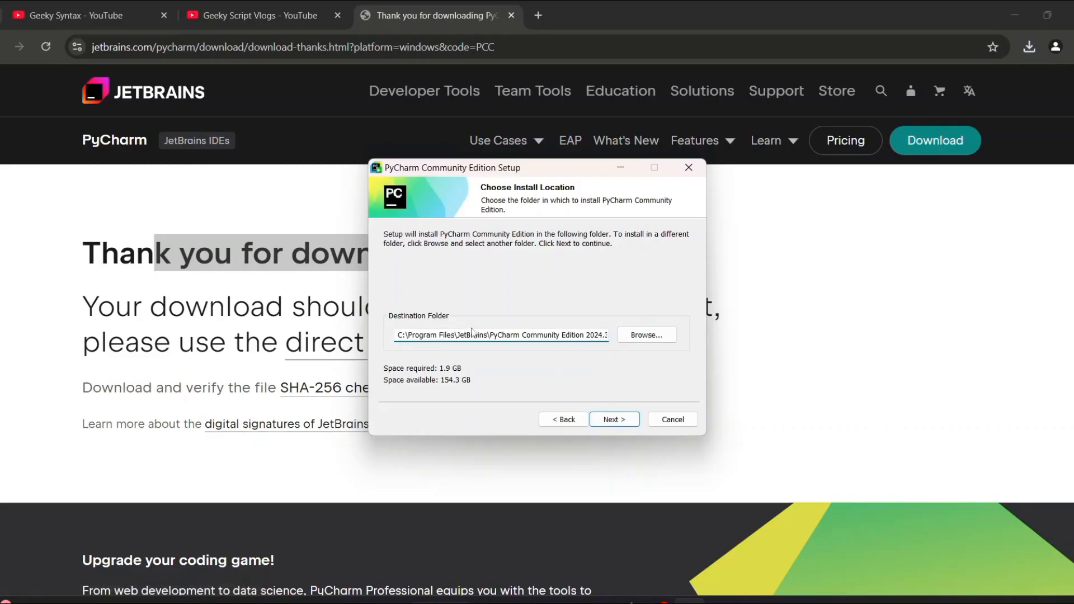
{"action": "left_click_drag", "start_coordinate": [542, 342], "coordinate": [608, 339]}
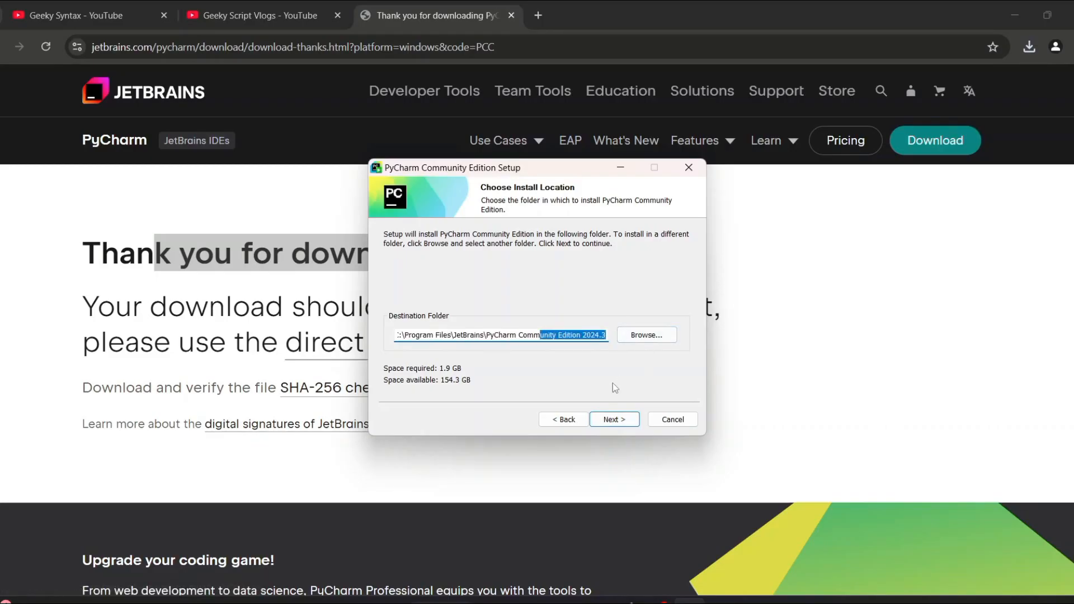
{"action": "left_click", "coordinate": [611, 421]}
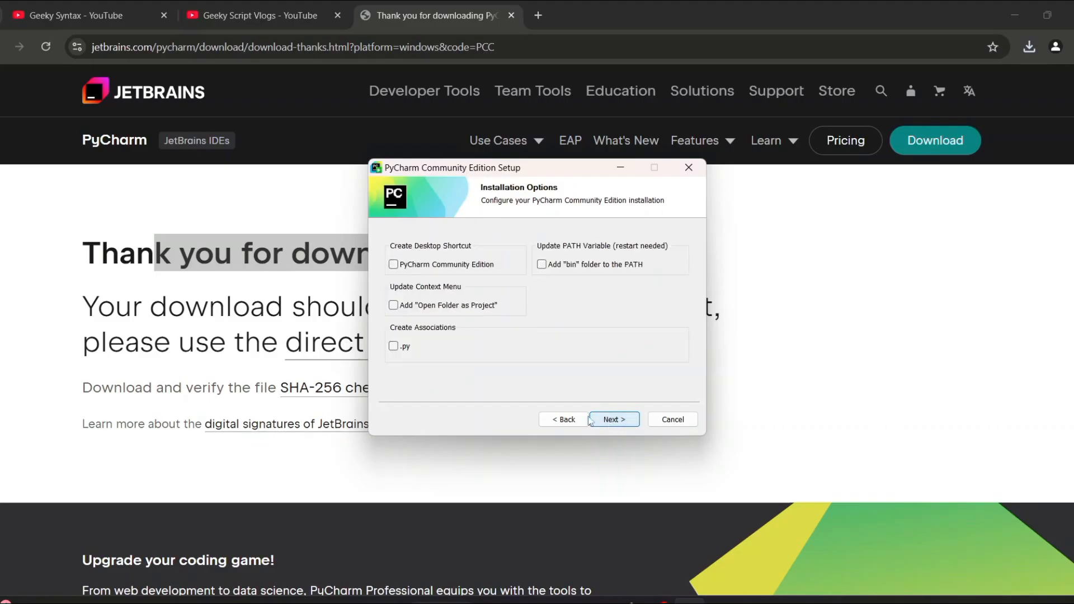
Step: Enable the desktop shortcut, "Open Folder as Project", .py association and "bin" folder PATH options, and proceed with the setup
{"action": "left_click", "coordinate": [449, 265]}
{"action": "left_click", "coordinate": [414, 305]}
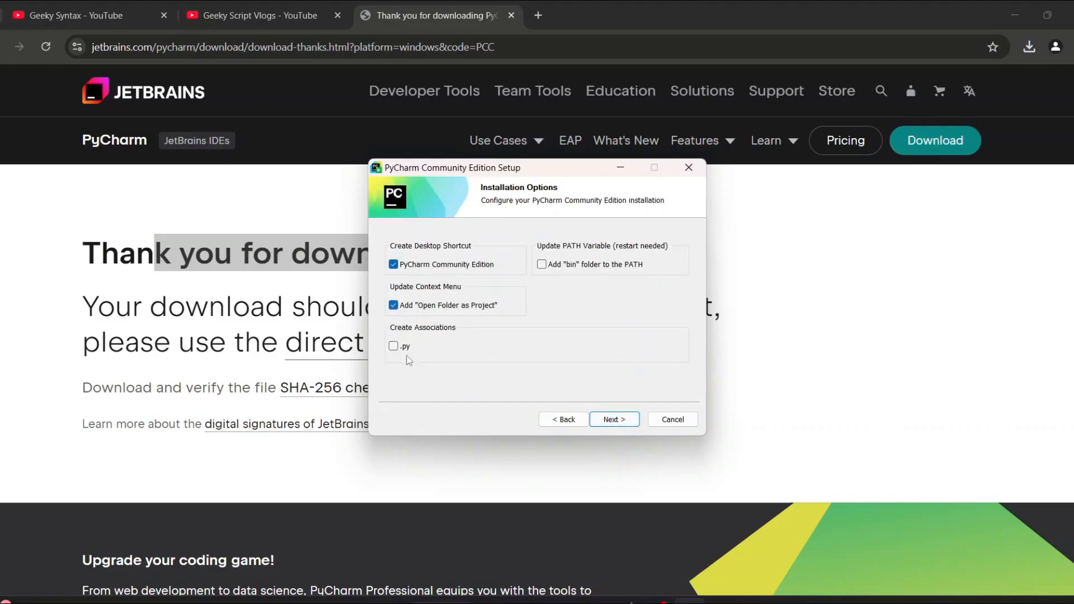
{"action": "left_click", "coordinate": [398, 347]}
{"action": "left_click", "coordinate": [573, 267]}
{"action": "left_click", "coordinate": [620, 421]}
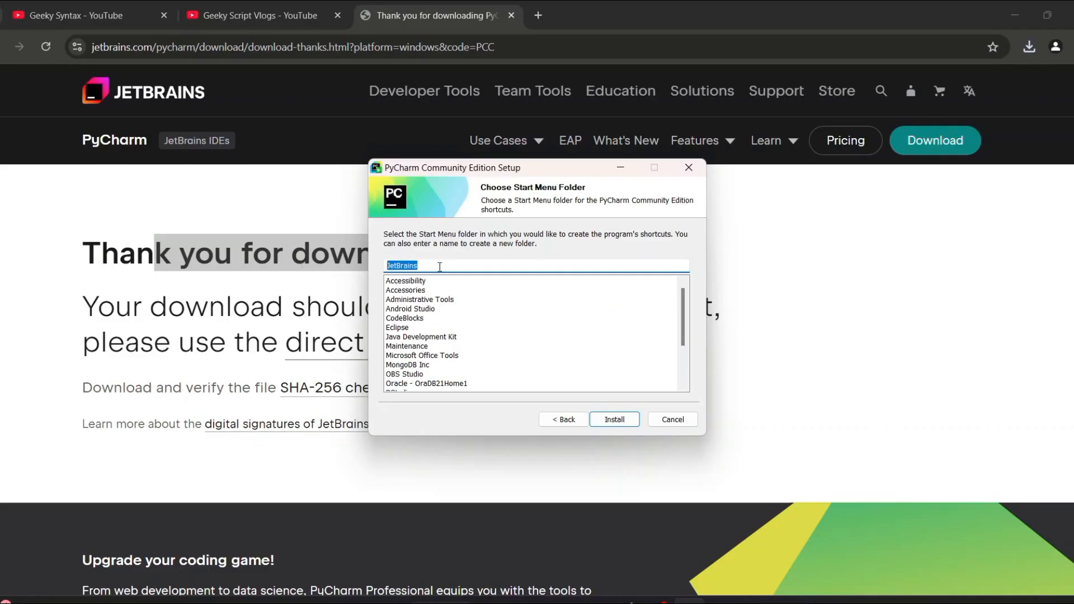
Step: Keep JetBrains as the Start Menu folder, start the installation and show its details
{"action": "left_click", "coordinate": [440, 267]}
{"action": "left_click_drag", "start_coordinate": [463, 264], "coordinate": [373, 265]}
{"action": "left_click", "coordinate": [616, 421]}
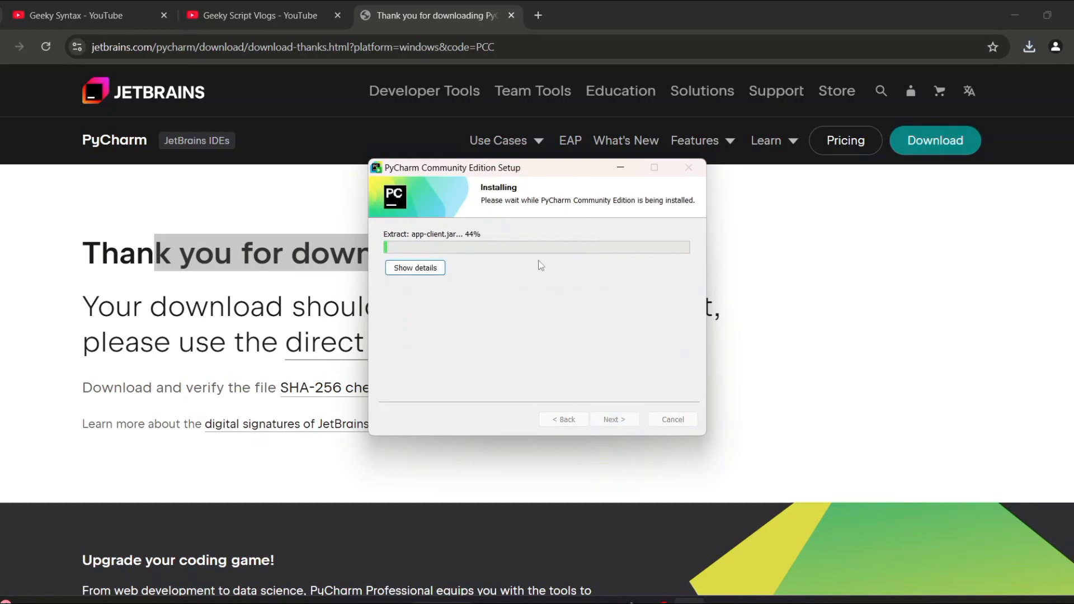
{"action": "left_click", "coordinate": [415, 268]}
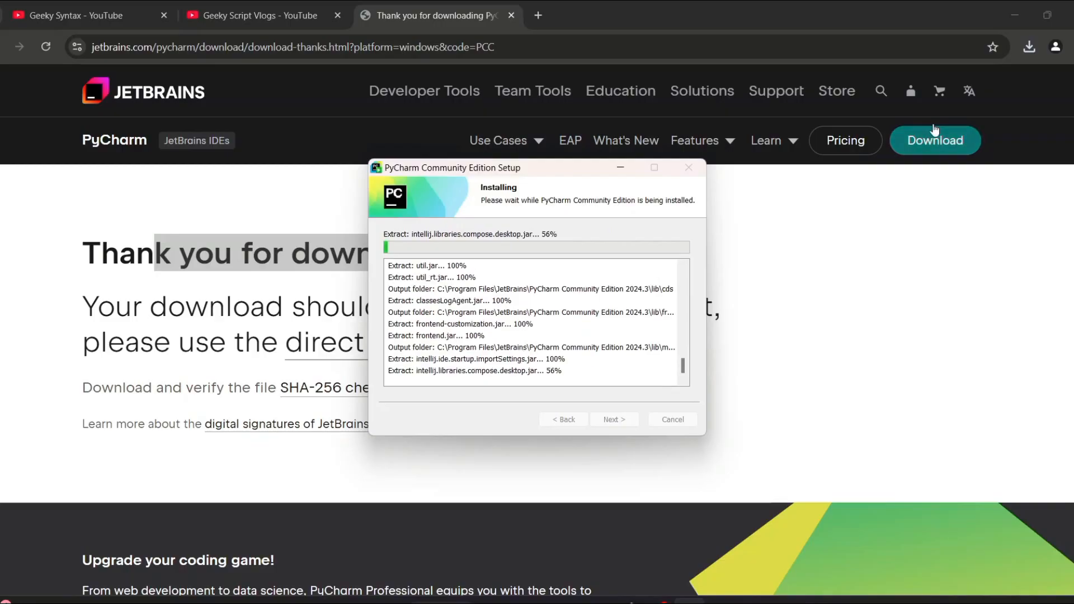
Step: Minimize the browser and move the PyCharm Community Edition shortcut one column over on the desktop
{"action": "left_click", "coordinate": [1009, 16]}
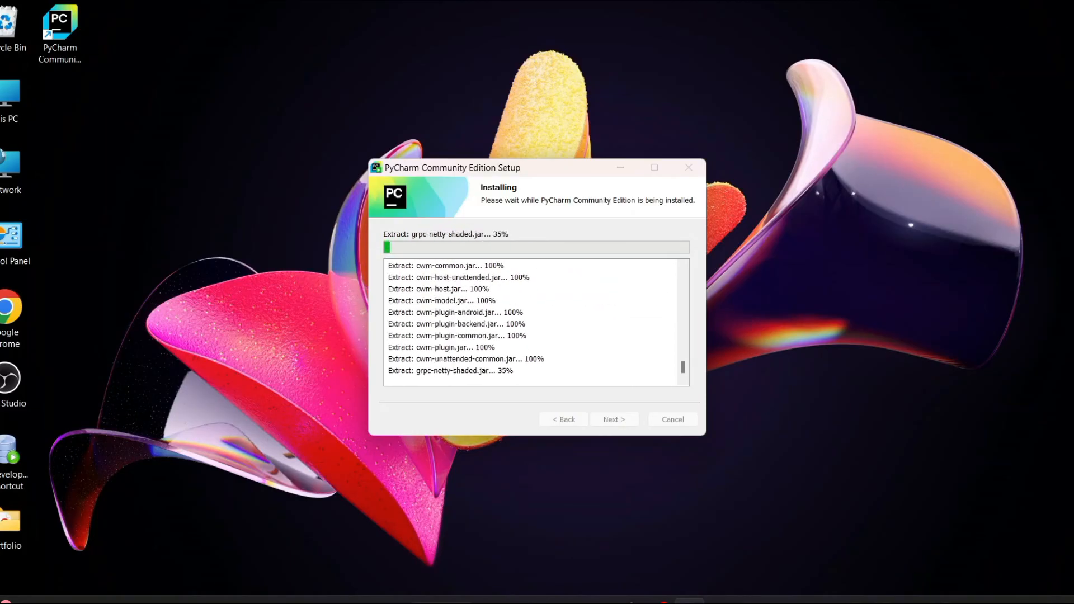
{"action": "left_click", "coordinate": [67, 48]}
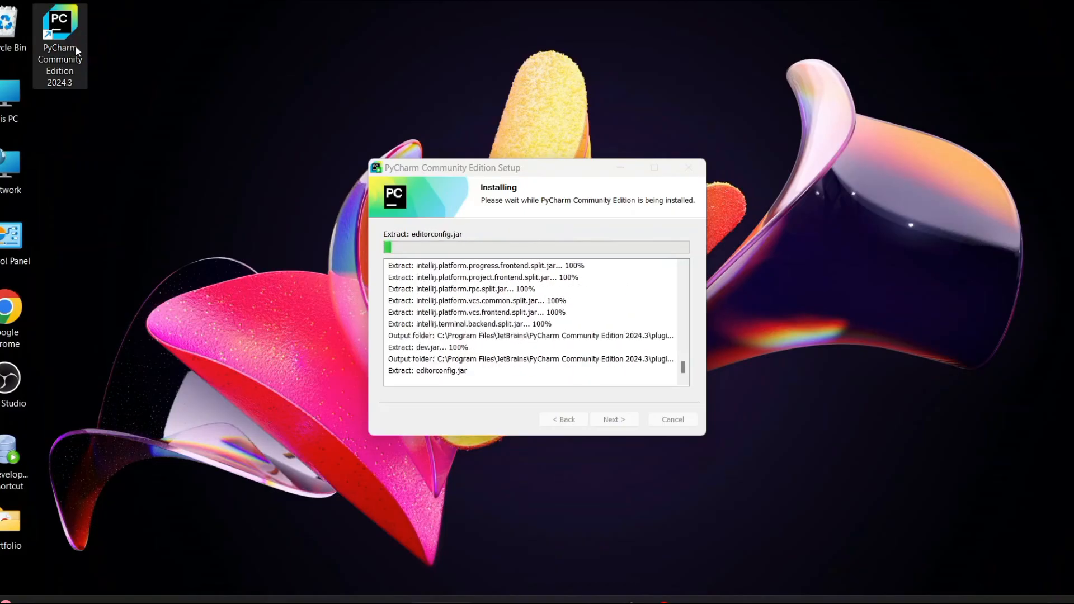
{"action": "left_click_drag", "start_coordinate": [68, 48], "coordinate": [124, 48]}
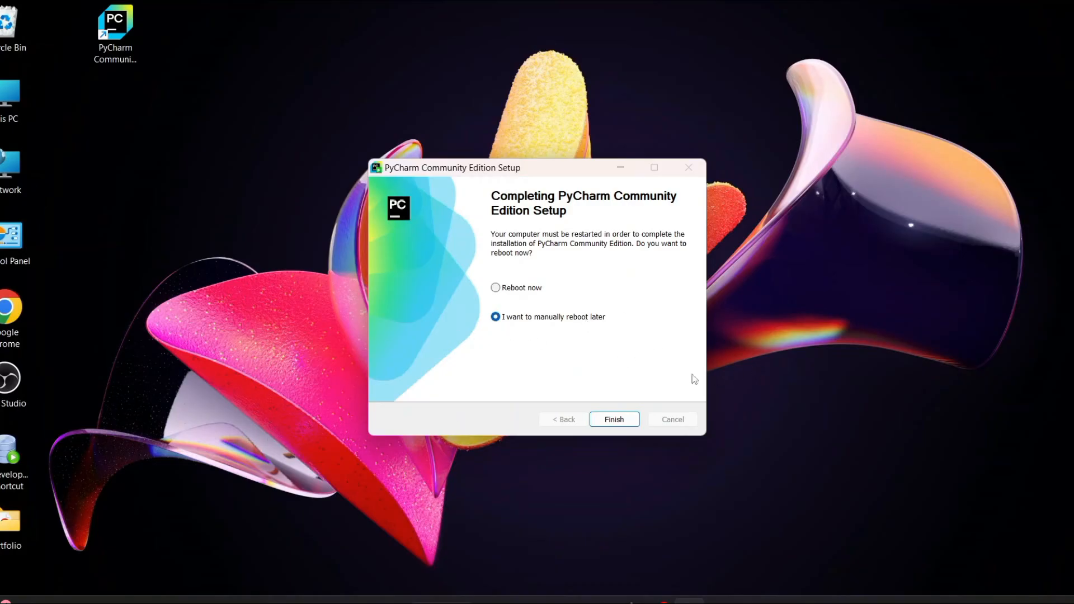
Step: Finish the setup with a manual reboot, and launch PyCharm from its desktop shortcut without sending anonymous statistics
{"action": "left_click", "coordinate": [615, 420]}
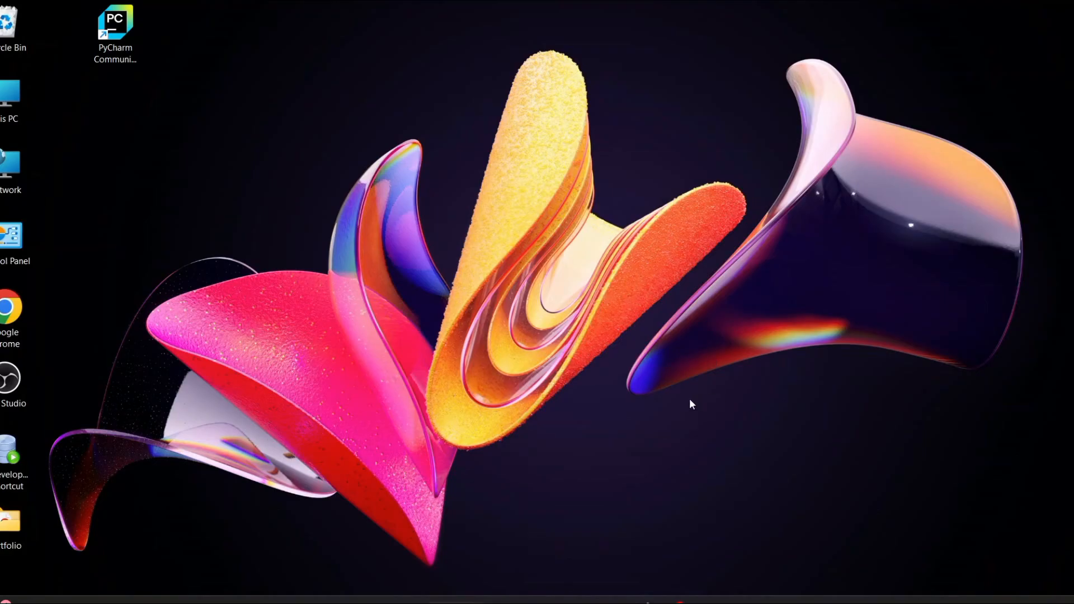
{"action": "double_click", "coordinate": [124, 22]}
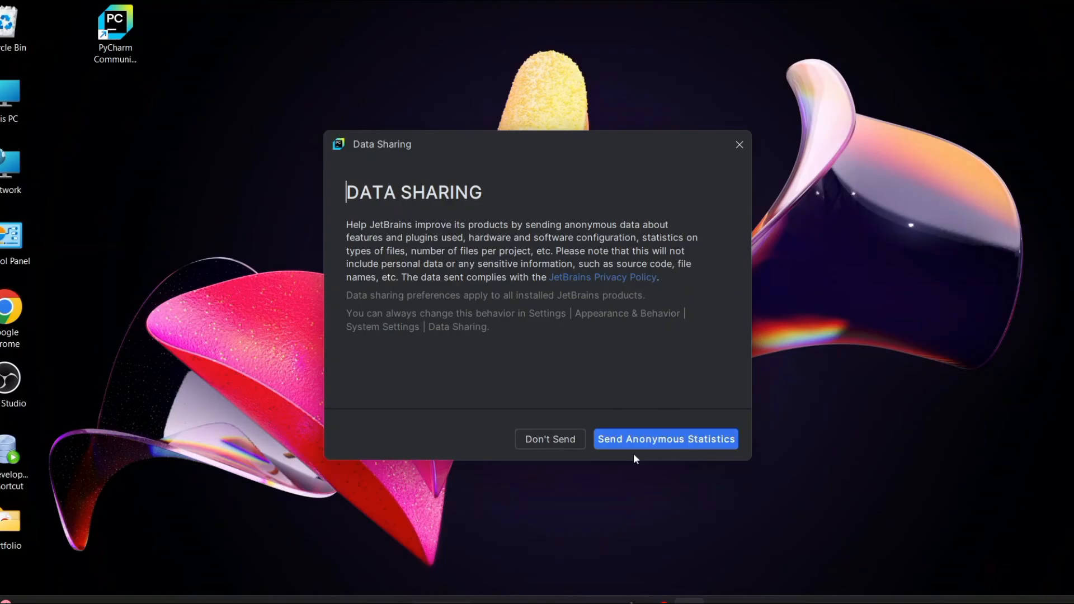
{"action": "left_click", "coordinate": [552, 438]}
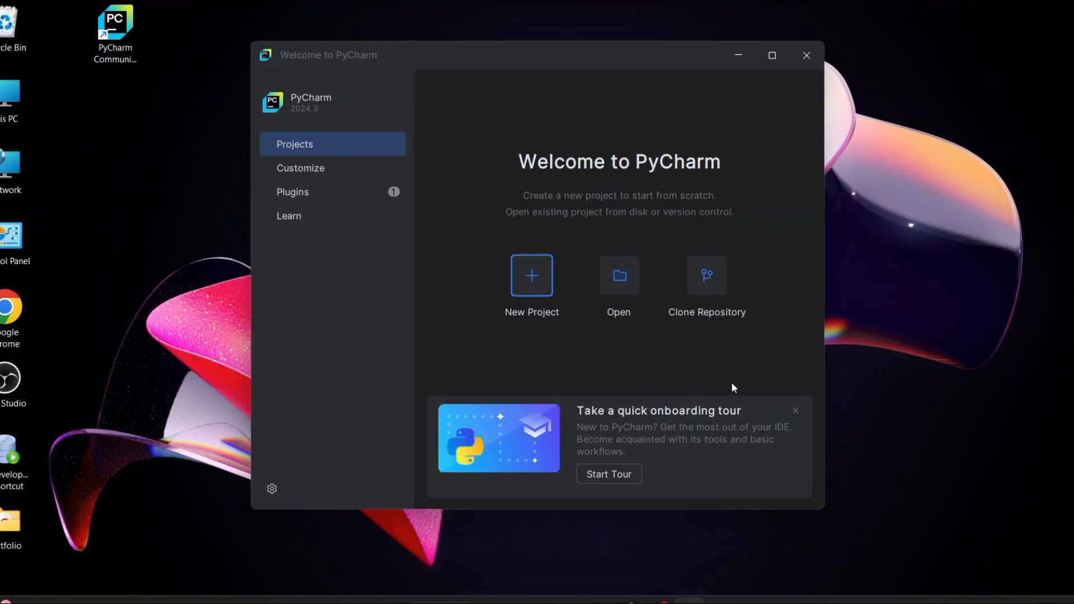
Step: Open the new project form to review its location and interpreter settings, and close it without creating a project
{"action": "left_click", "coordinate": [545, 286]}
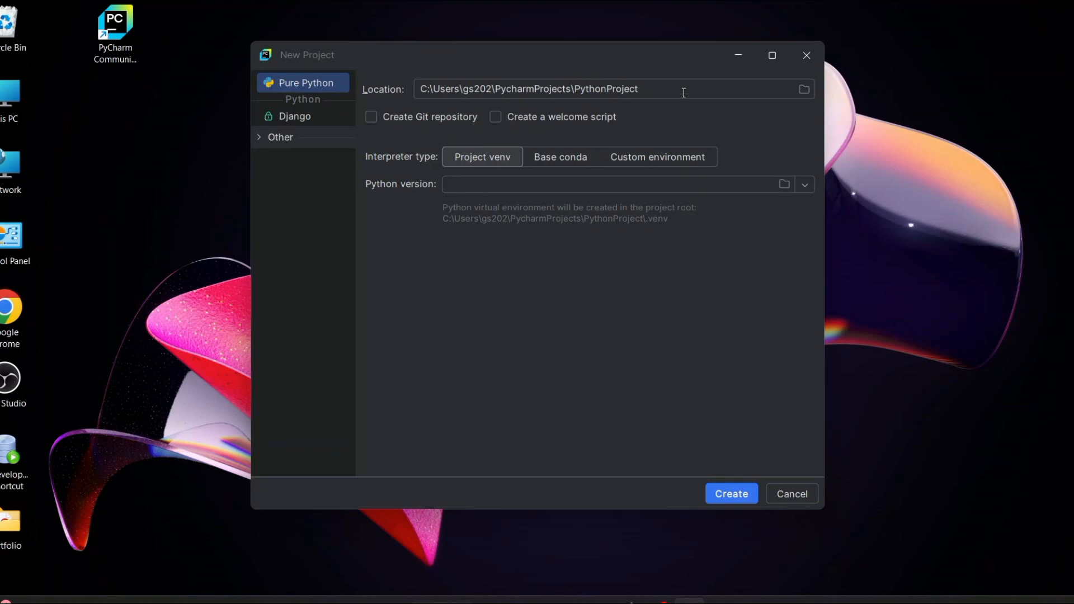
{"action": "left_click_drag", "start_coordinate": [683, 90], "coordinate": [558, 93]}
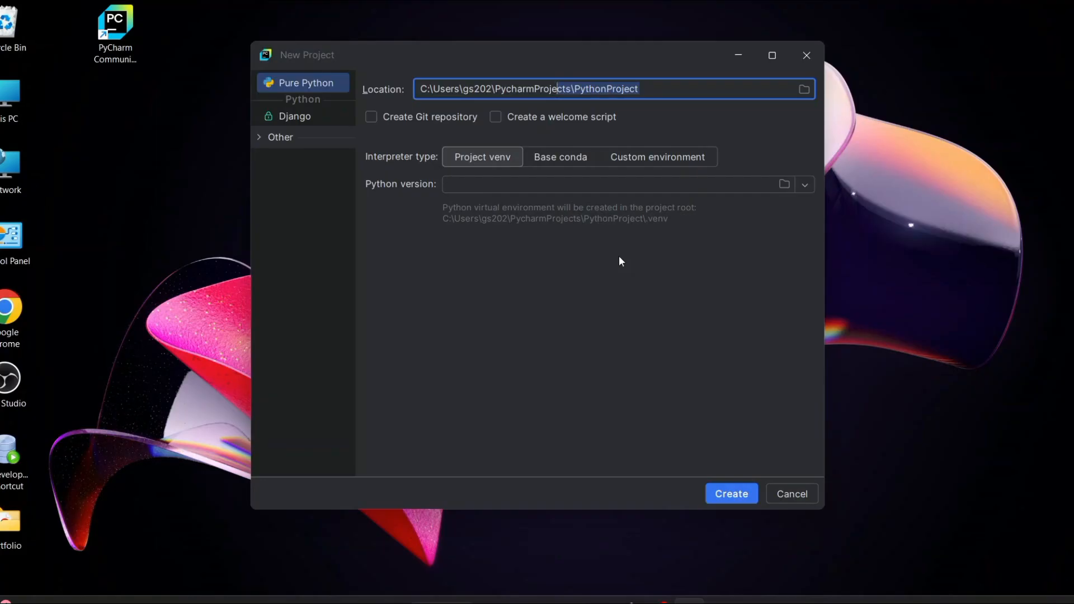
{"action": "left_click", "coordinate": [810, 54]}
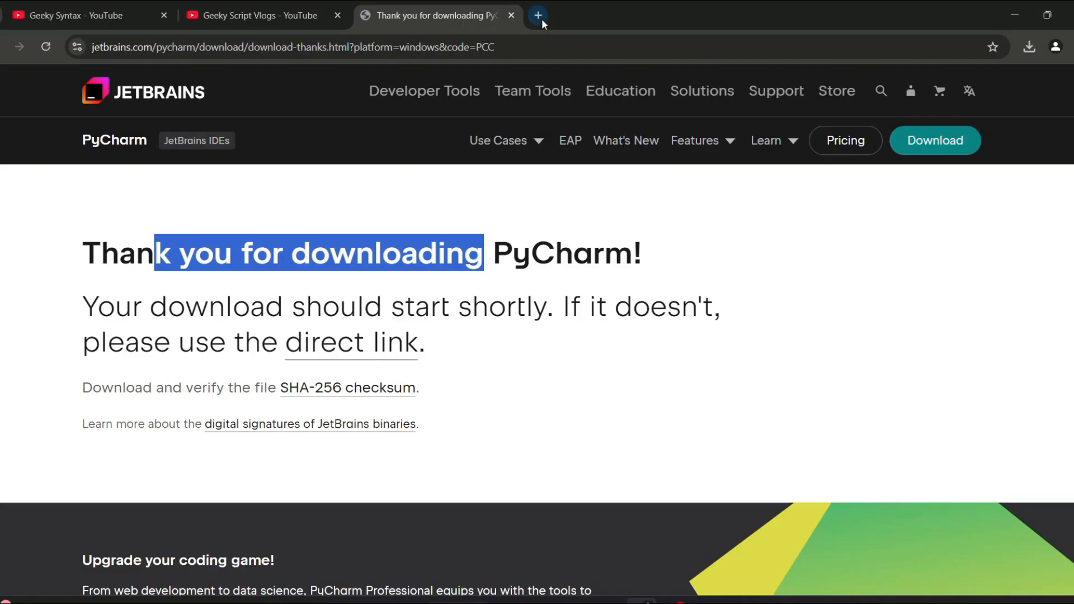
Step: In a new Chrome tab, search for "python download" and open the Python.org downloads page
{"action": "left_click", "coordinate": [542, 19]}
{"action": "type", "text": "pytho"}
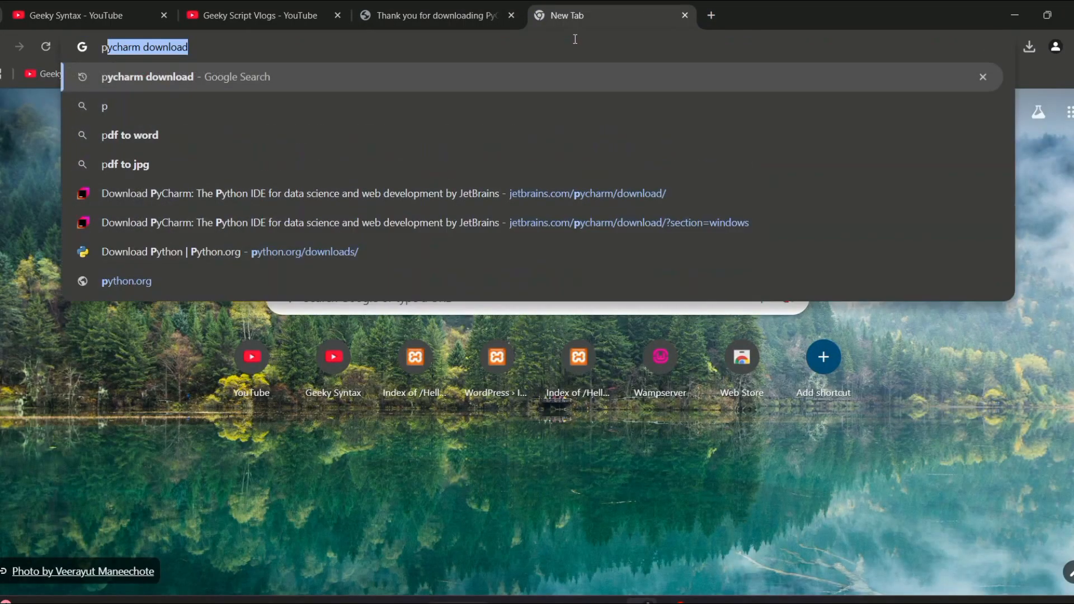
{"action": "type", "text": "n"}
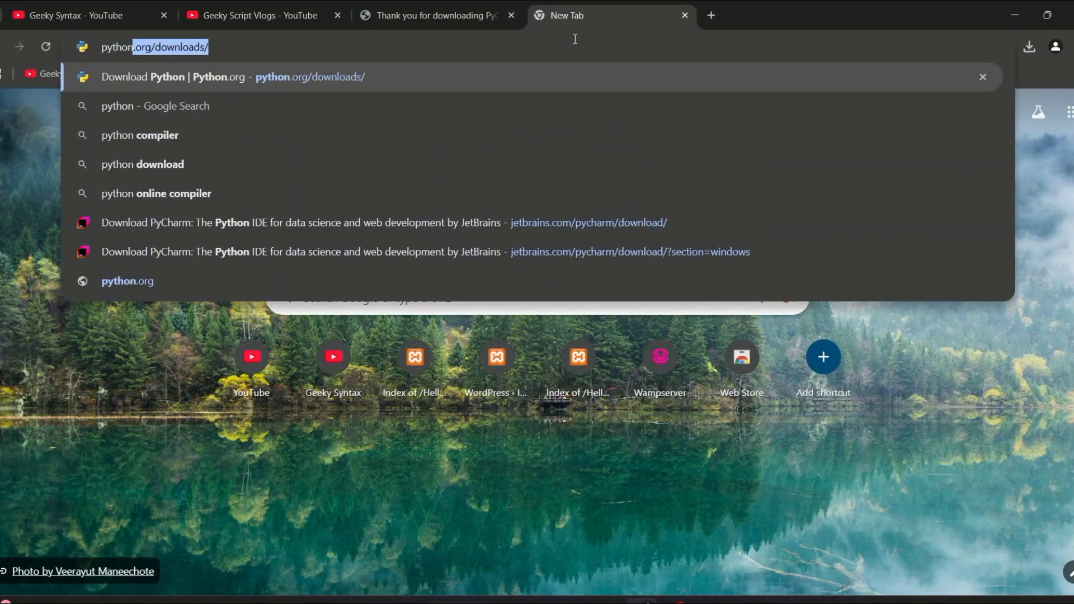
{"action": "type", "text": " dow"}
{"action": "key", "text": "Return"}
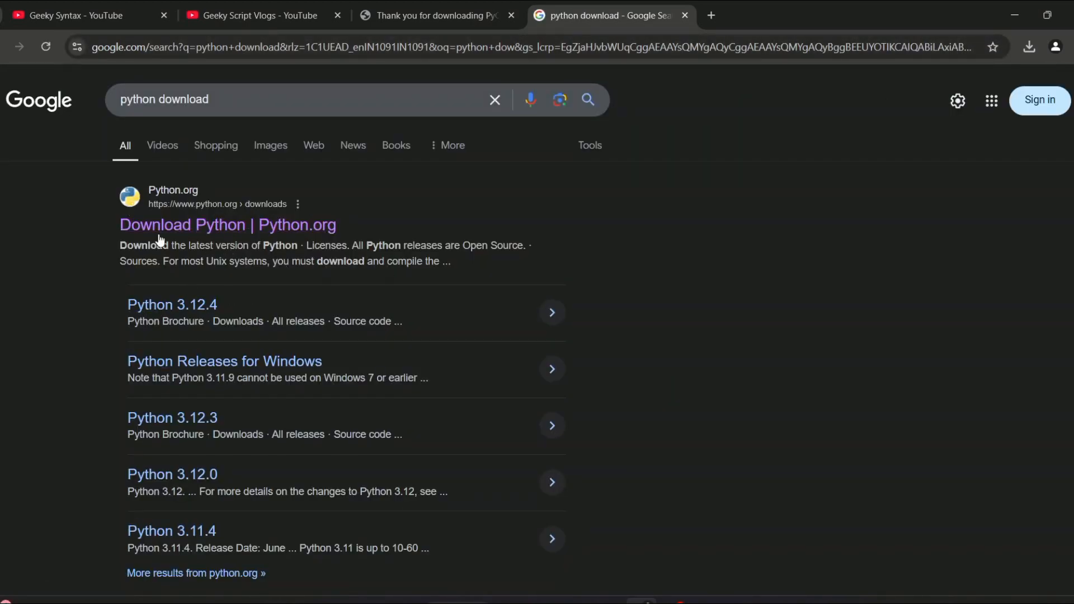
{"action": "left_click", "coordinate": [206, 226]}
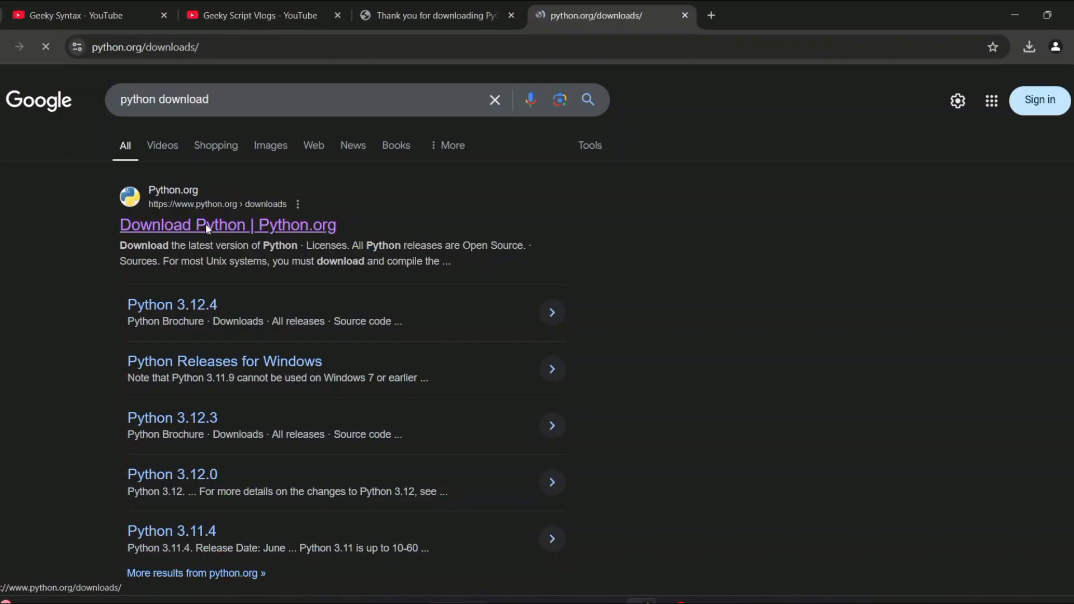
Step: Download Python 3.13.0 for Windows, launch python-3.13.0-amd64.exe, and minimize the browser to reach the installer
{"action": "left_click", "coordinate": [252, 291]}
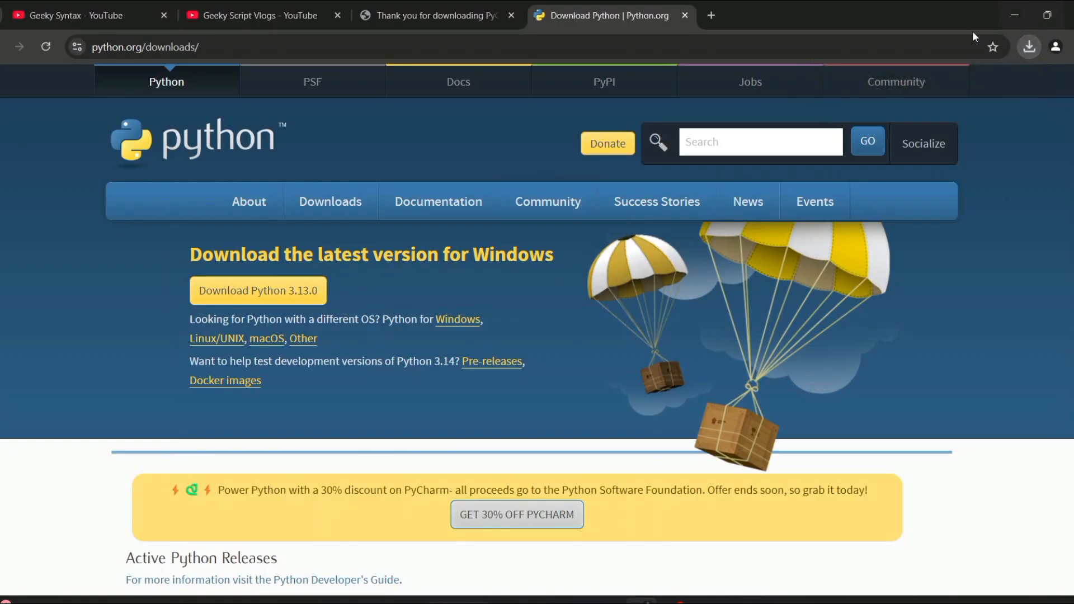
{"action": "left_click", "coordinate": [1029, 47]}
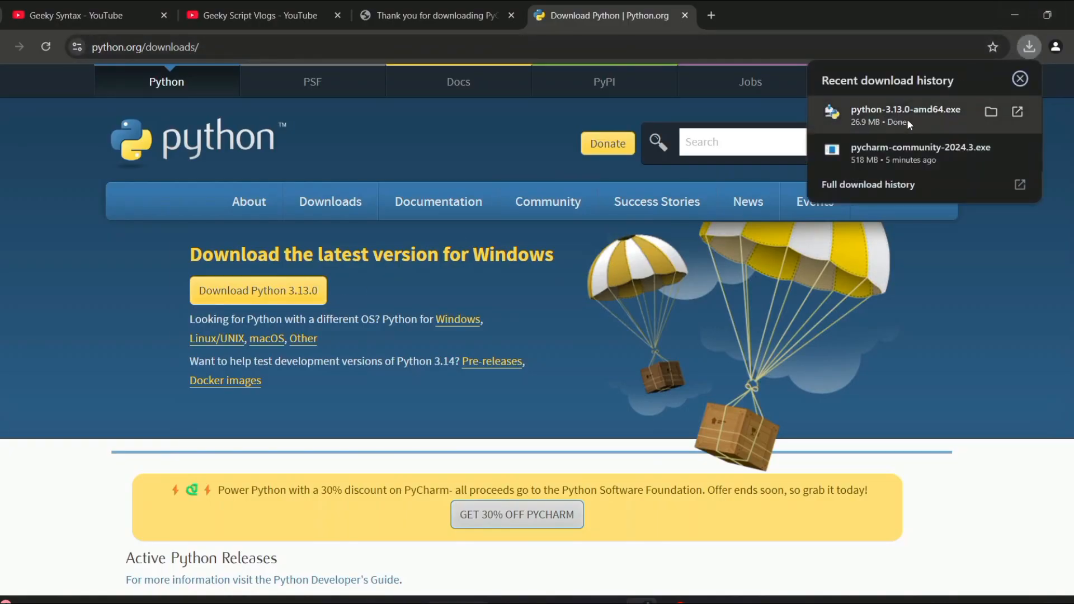
{"action": "left_click", "coordinate": [891, 119]}
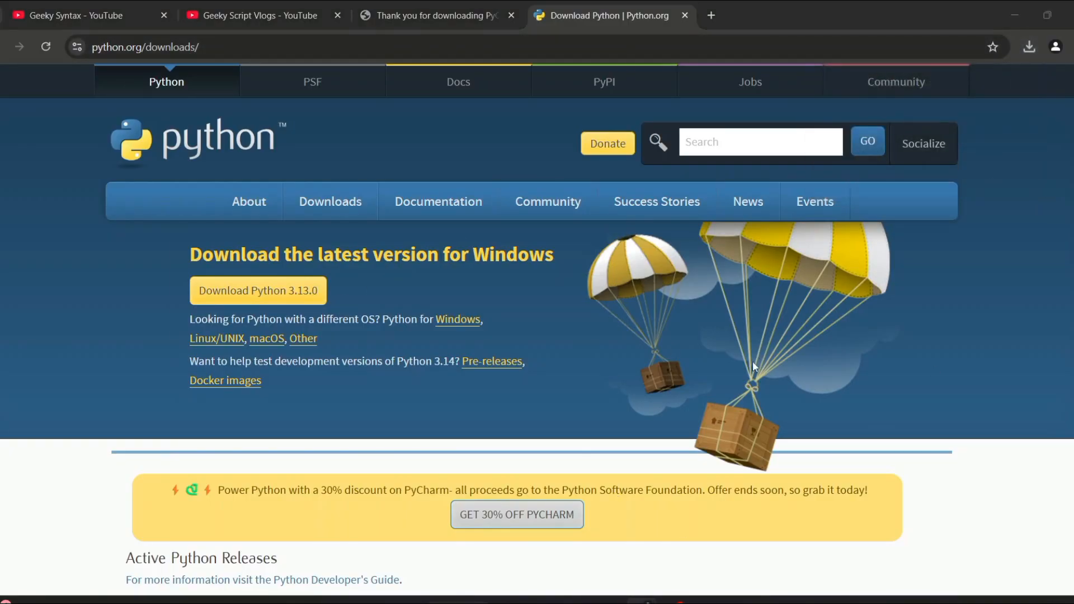
{"action": "left_click", "coordinate": [1022, 11]}
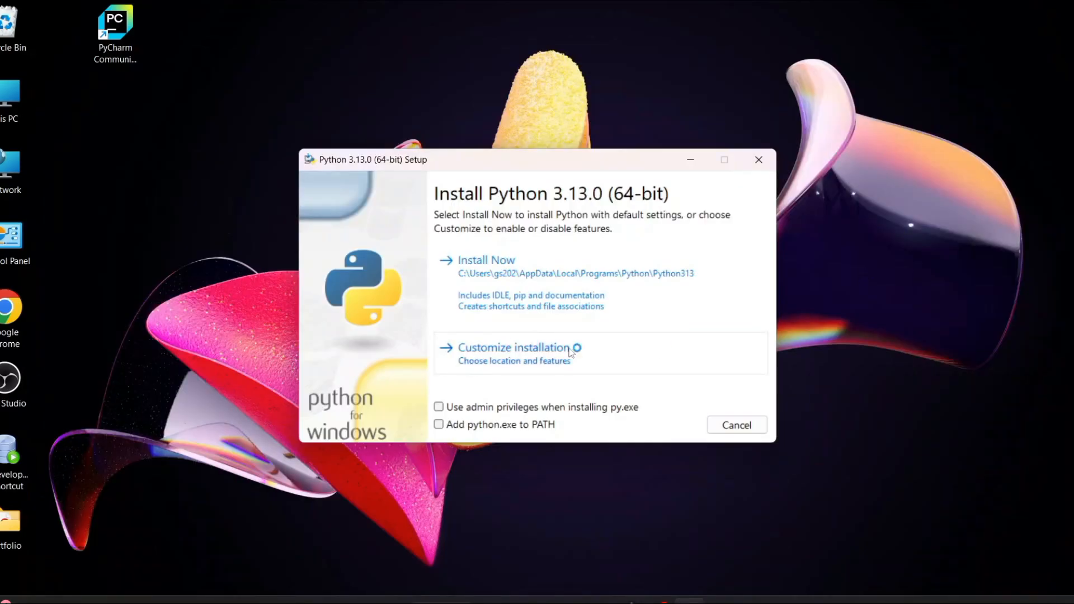
Step: Enable admin privileges for py.exe and adding python.exe to PATH, and choose a customized installation with all optional features kept
{"action": "left_click", "coordinate": [486, 408]}
{"action": "left_click", "coordinate": [485, 425]}
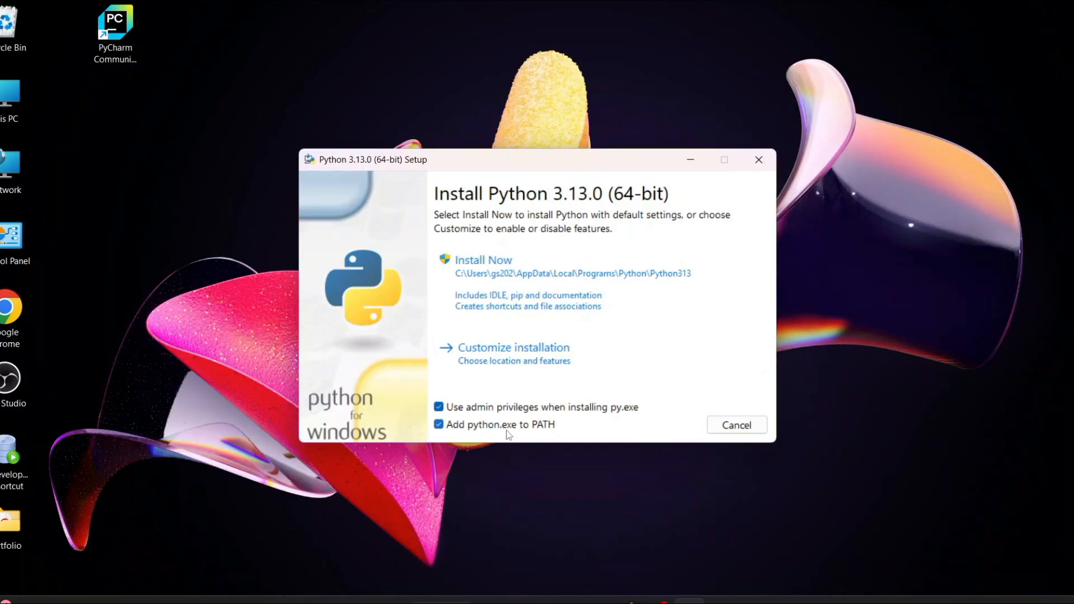
{"action": "left_click", "coordinate": [545, 349]}
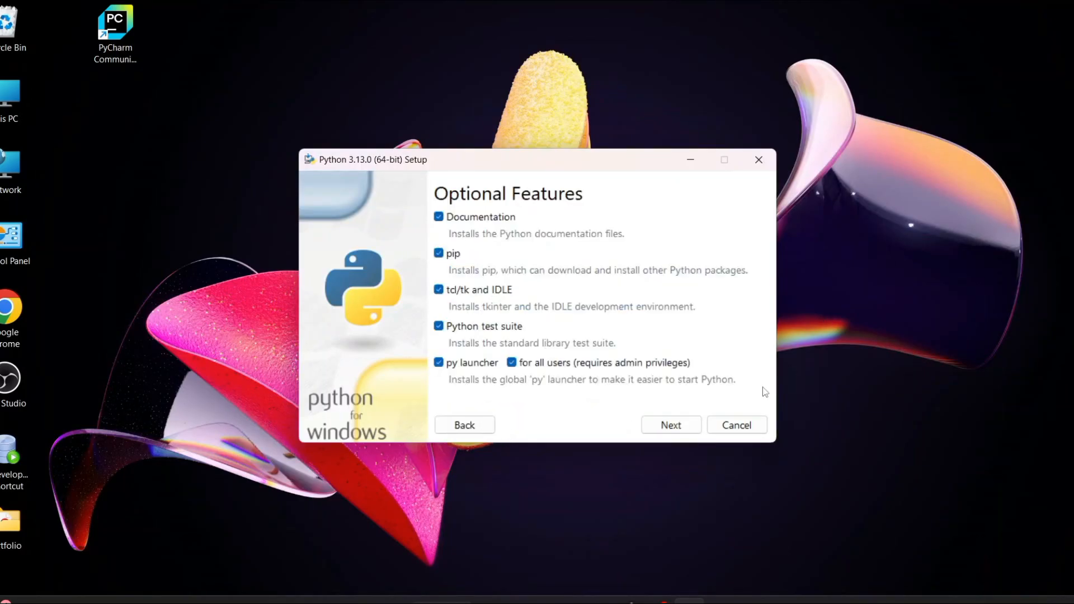
{"action": "left_click", "coordinate": [671, 425]}
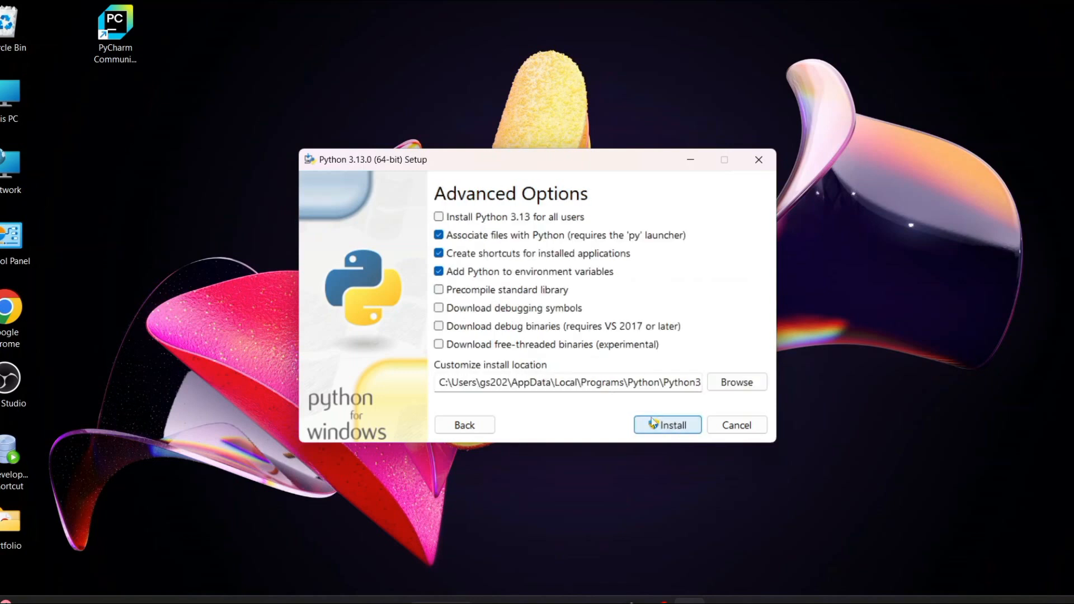
Step: Set Python 3.13 to install for all users, run the installation, and close the setup
{"action": "left_click", "coordinate": [472, 218]}
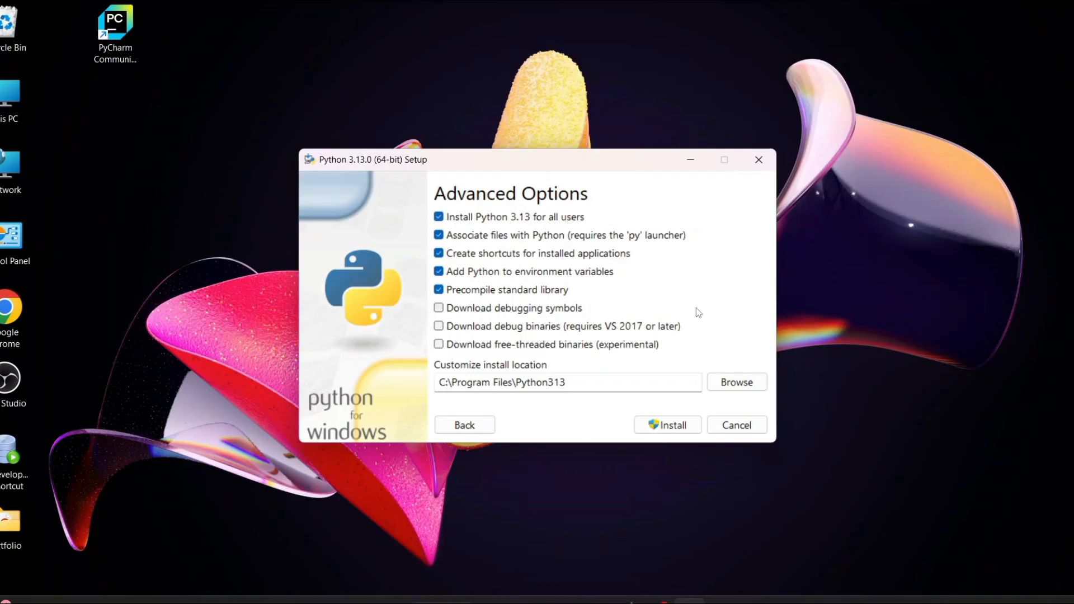
{"action": "left_click", "coordinate": [677, 426]}
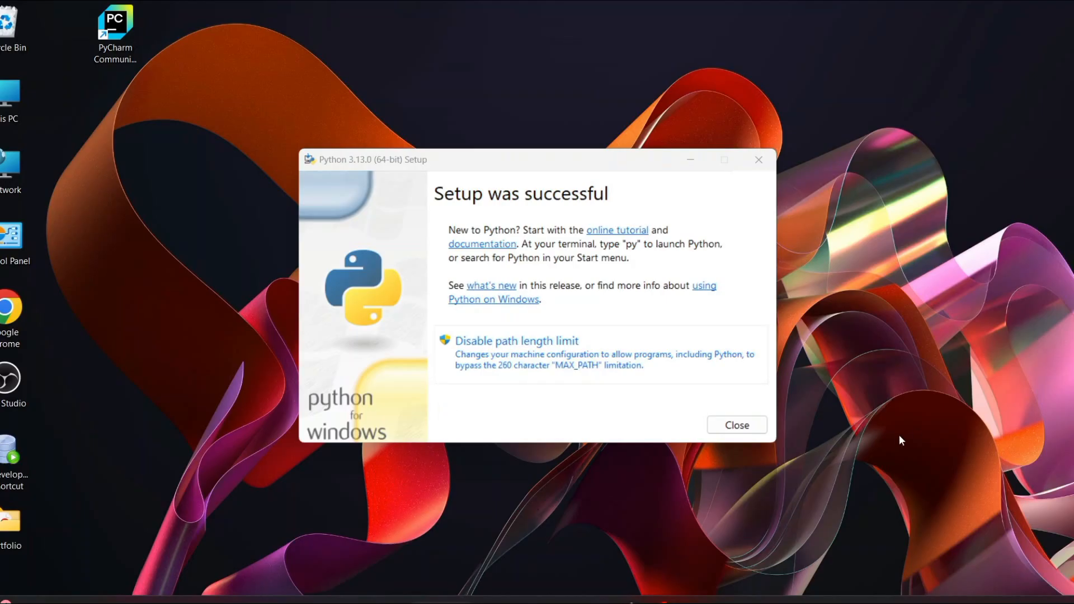
{"action": "left_click", "coordinate": [742, 430]}
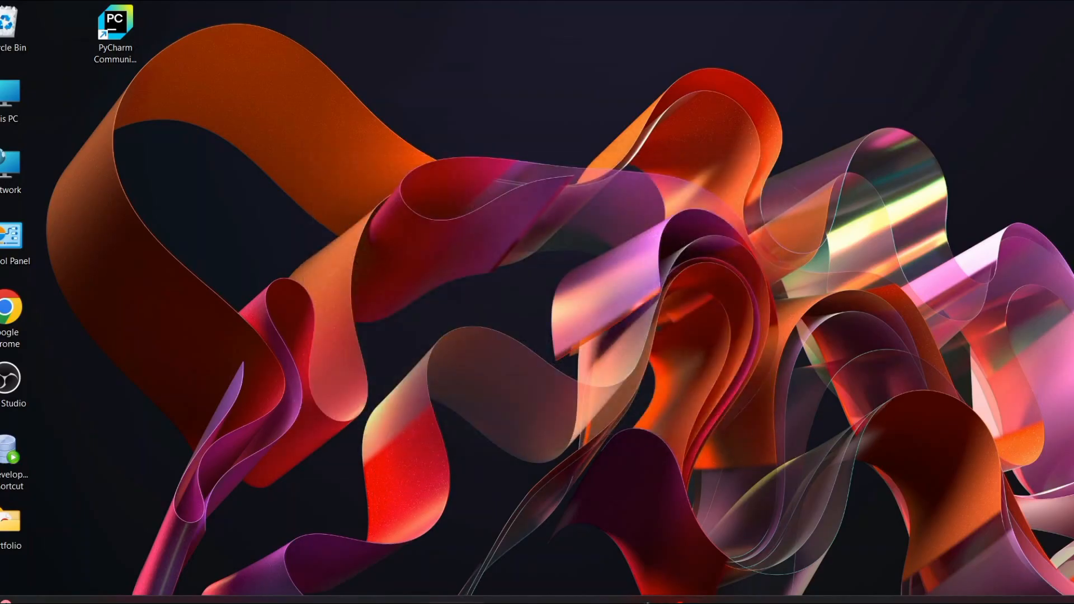
Step: Find and open Command Prompt through Windows search, and run the python command
{"action": "key", "text": "super+s"}
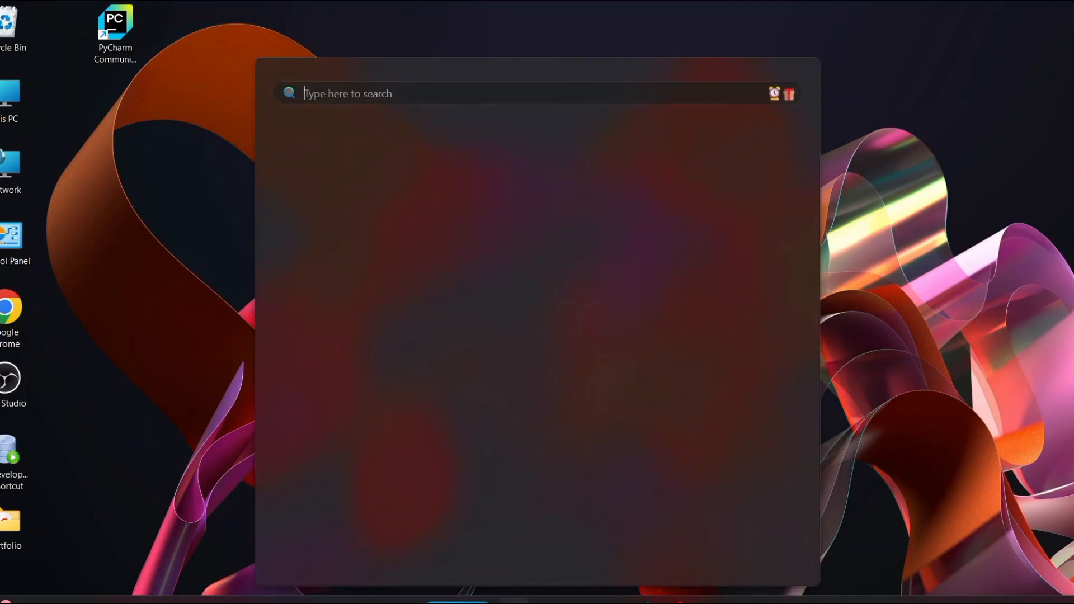
{"action": "type", "text": "cmd"}
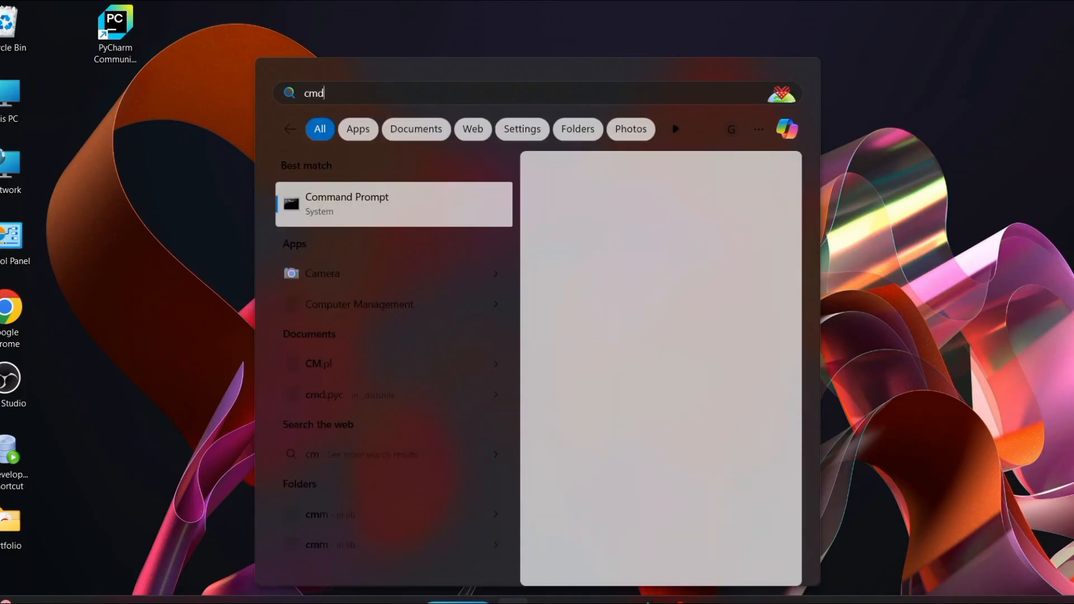
{"action": "left_click", "coordinate": [379, 204]}
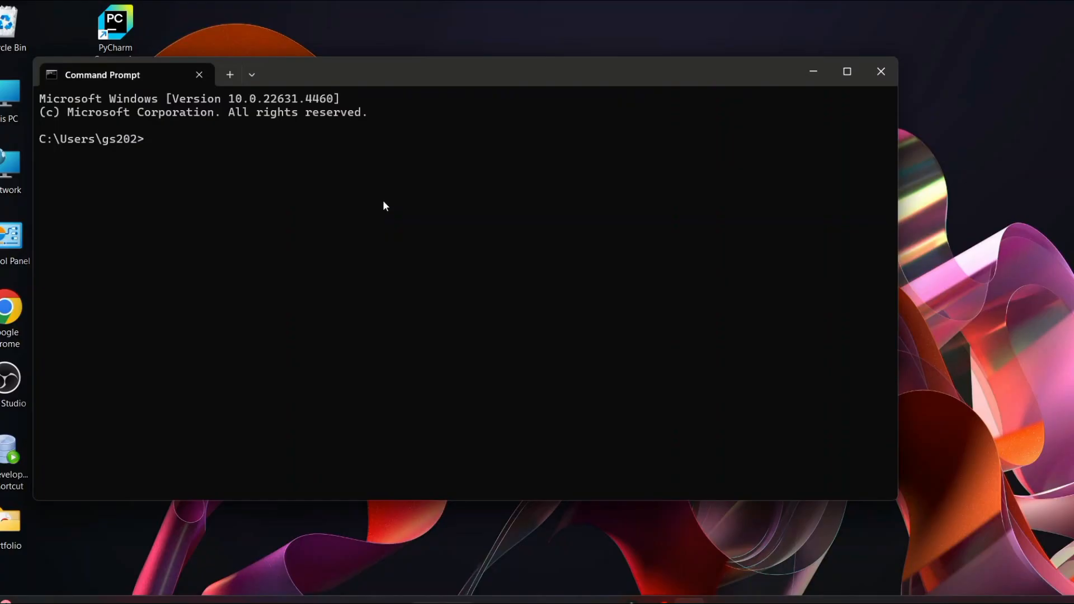
{"action": "type", "text": "python"}
{"action": "key", "text": "Return"}
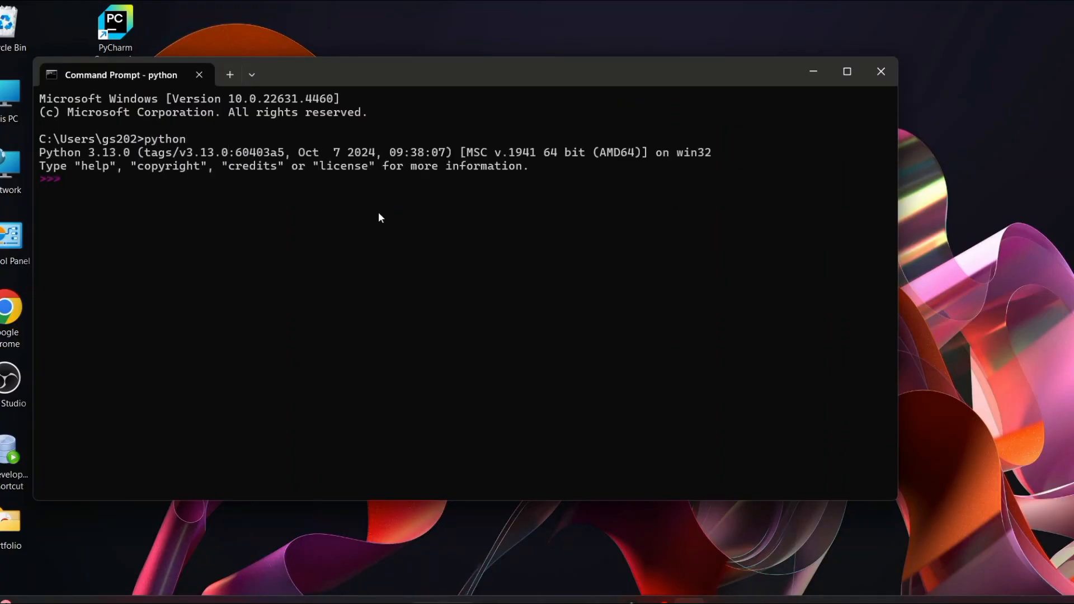
Step: Check the Python version line in the command output, and close Command Prompt
{"action": "left_click_drag", "start_coordinate": [45, 152], "coordinate": [167, 167]}
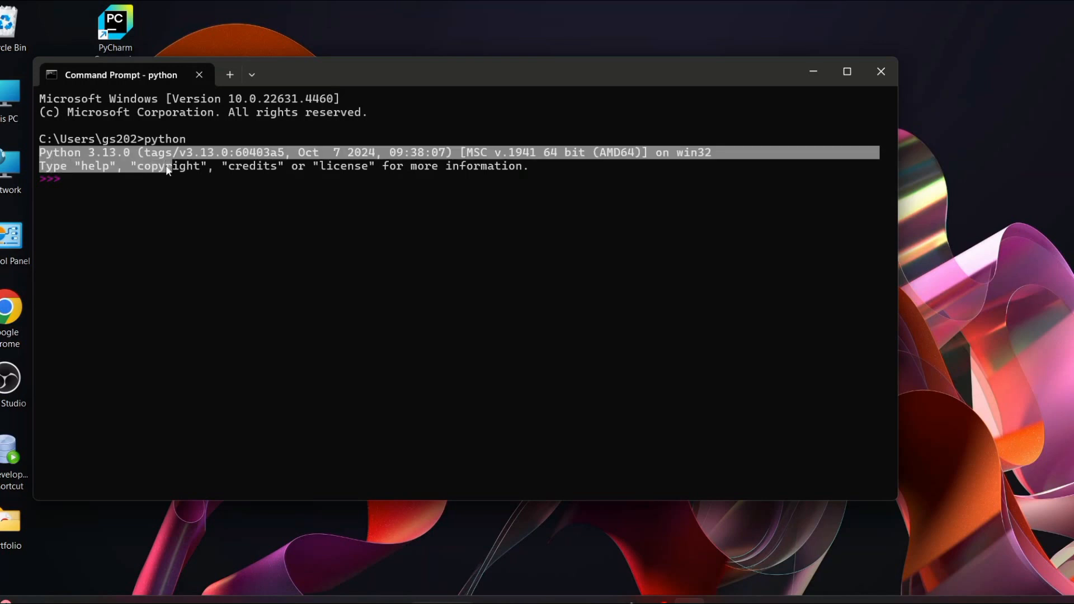
{"action": "left_click", "coordinate": [164, 169]}
{"action": "left_click_drag", "start_coordinate": [43, 154], "coordinate": [130, 159]}
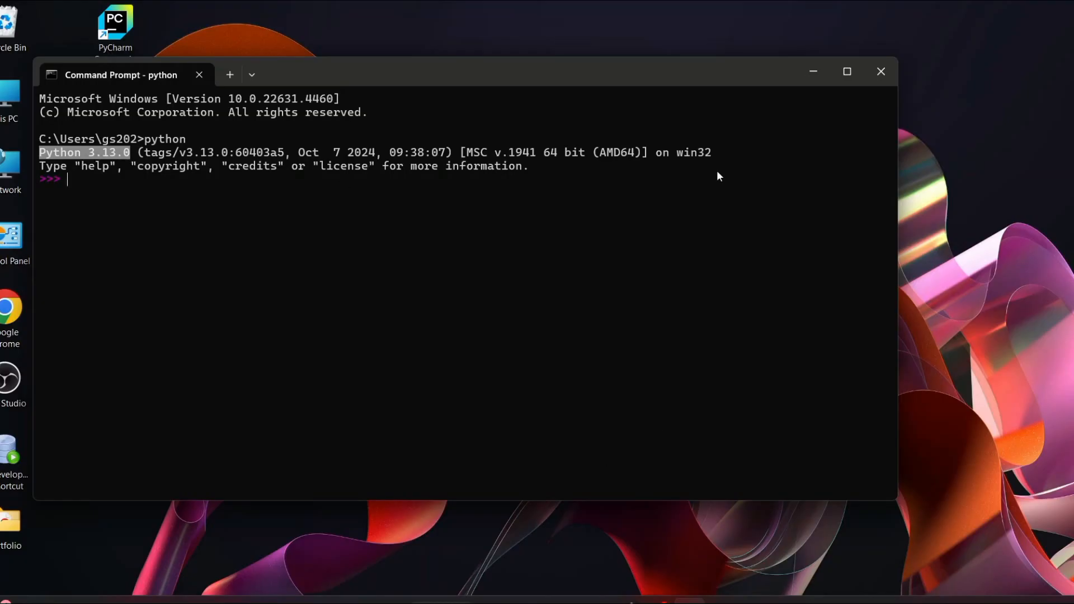
{"action": "left_click", "coordinate": [877, 77]}
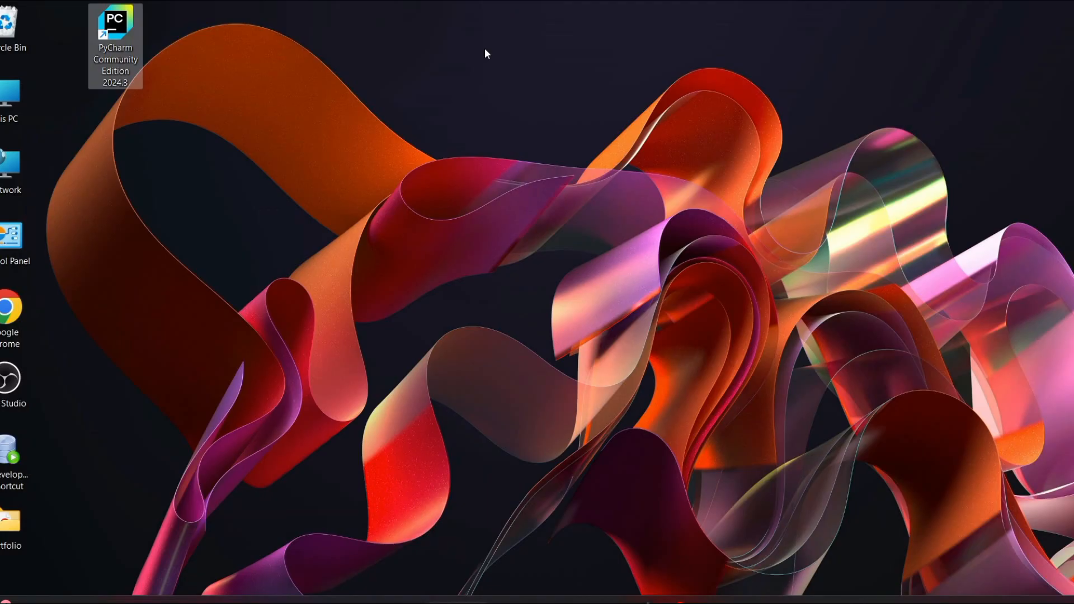
Step: Launch PyCharm from the desktop, open the new project form maximized, and review the available Python versions without changing the selection
{"action": "double_click", "coordinate": [117, 25]}
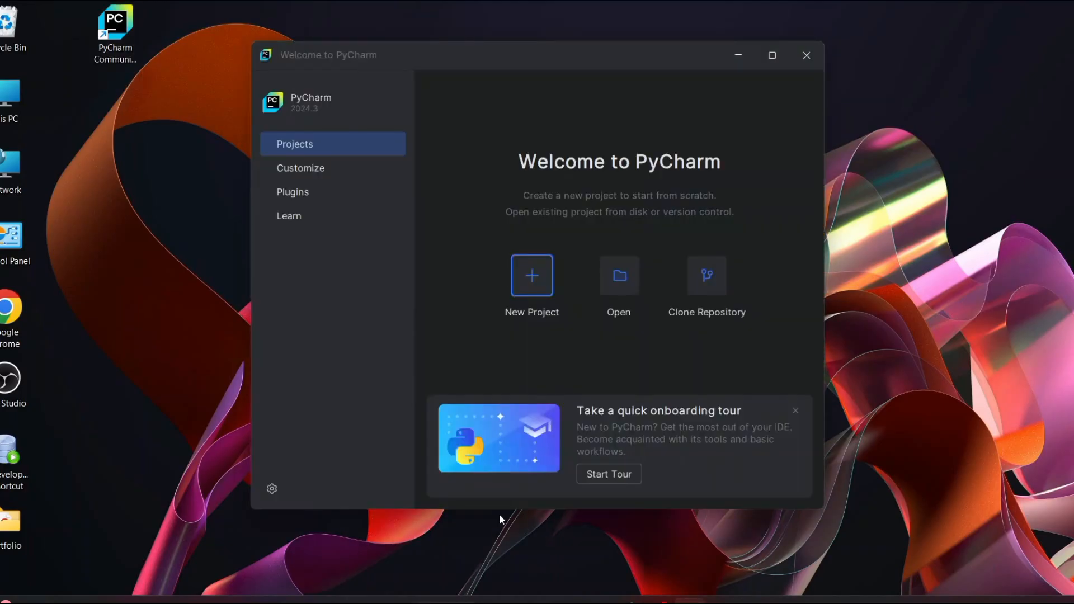
{"action": "left_click", "coordinate": [532, 276]}
{"action": "left_click", "coordinate": [773, 55]}
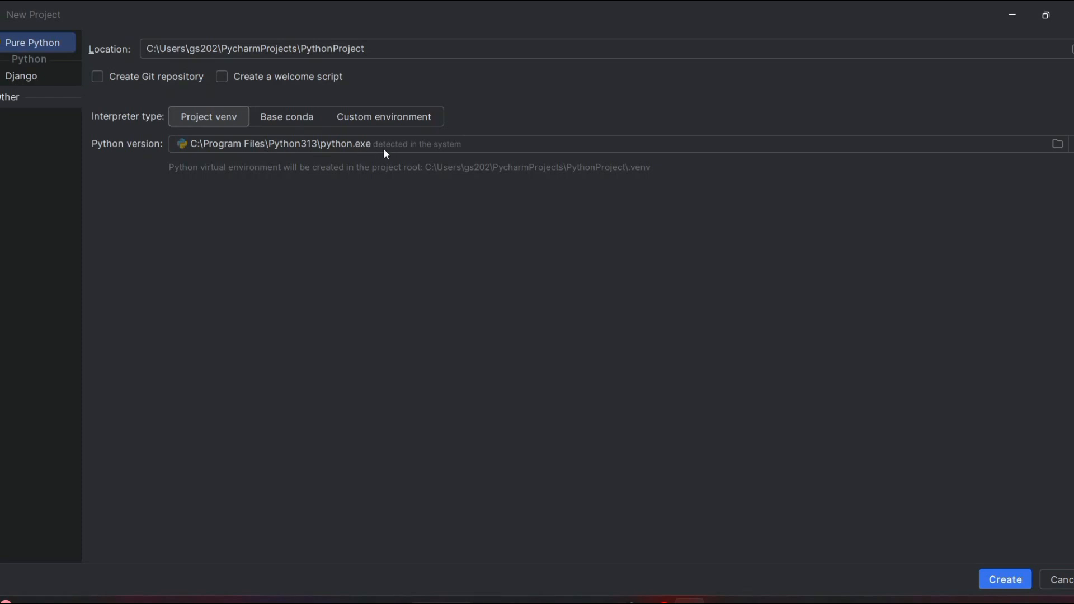
{"action": "left_click", "coordinate": [470, 146]}
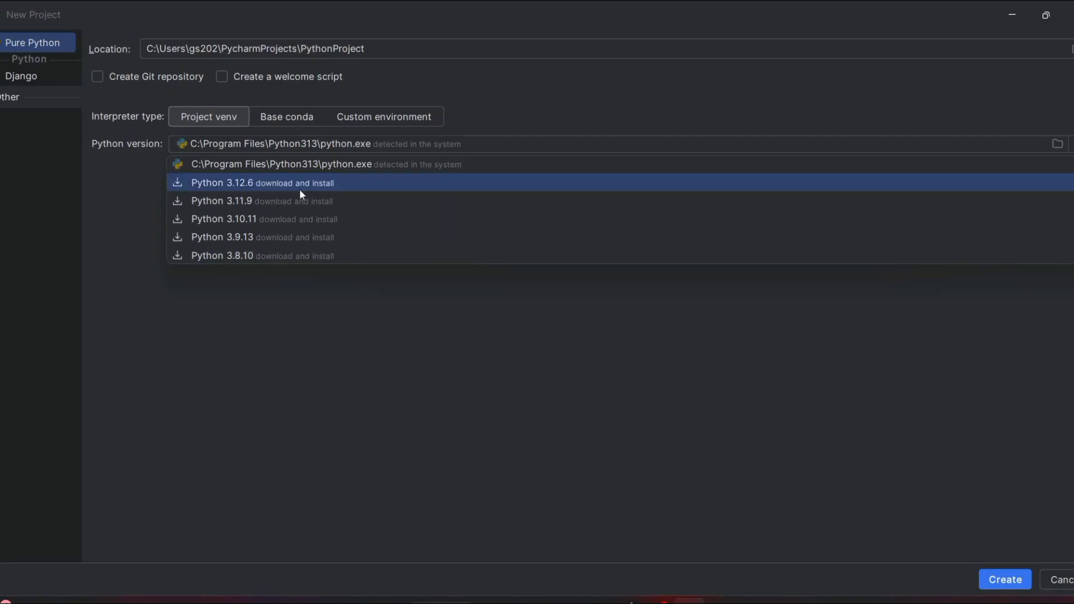
{"action": "left_click", "coordinate": [354, 338]}
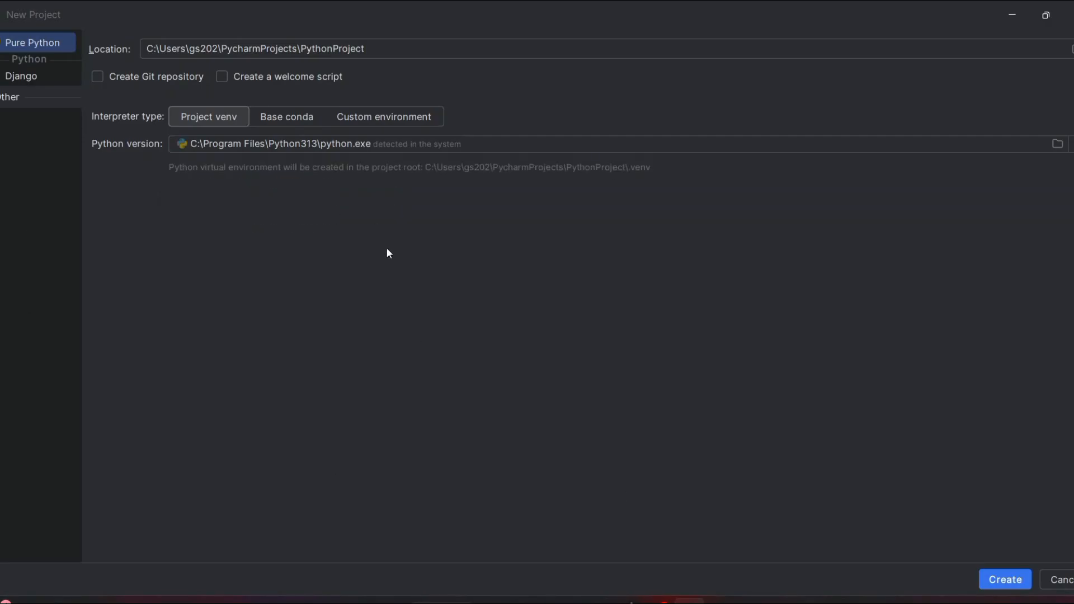
Step: Rename the project folder in the location path to HelloWorldPythonProject
{"action": "left_click", "coordinate": [391, 49]}
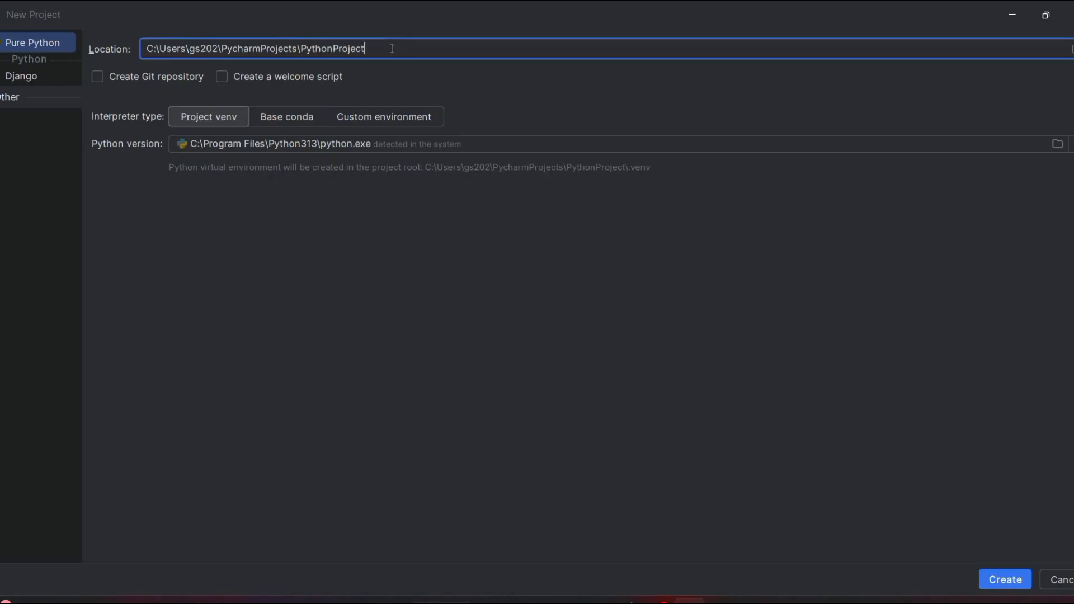
{"action": "left_click_drag", "start_coordinate": [371, 49], "coordinate": [304, 51]}
{"action": "left_click", "coordinate": [303, 51]}
{"action": "type", "text": "He"}
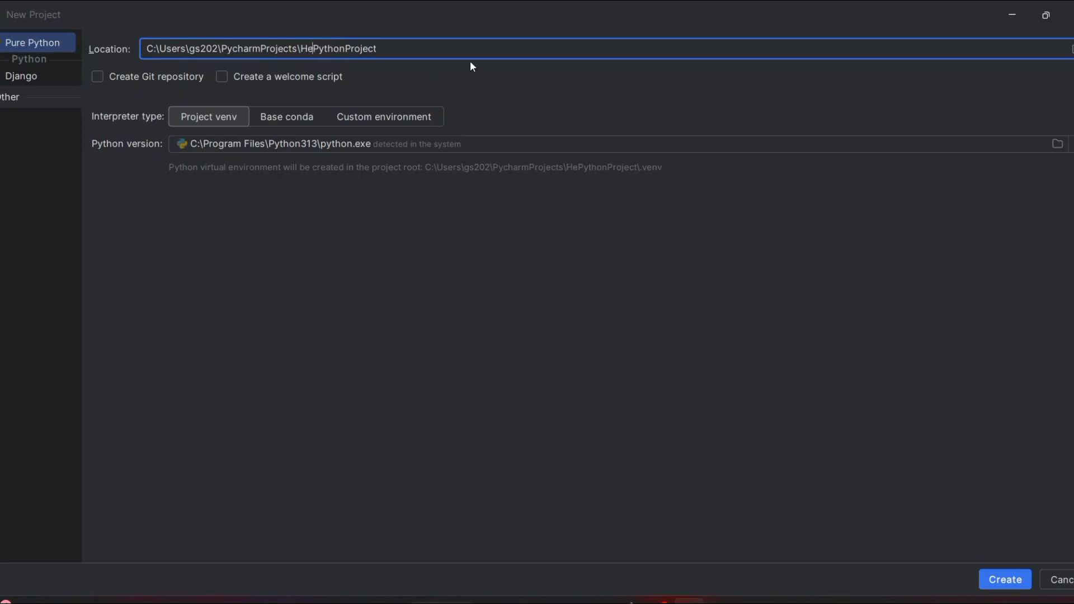
{"action": "type", "text": "lloWo"}
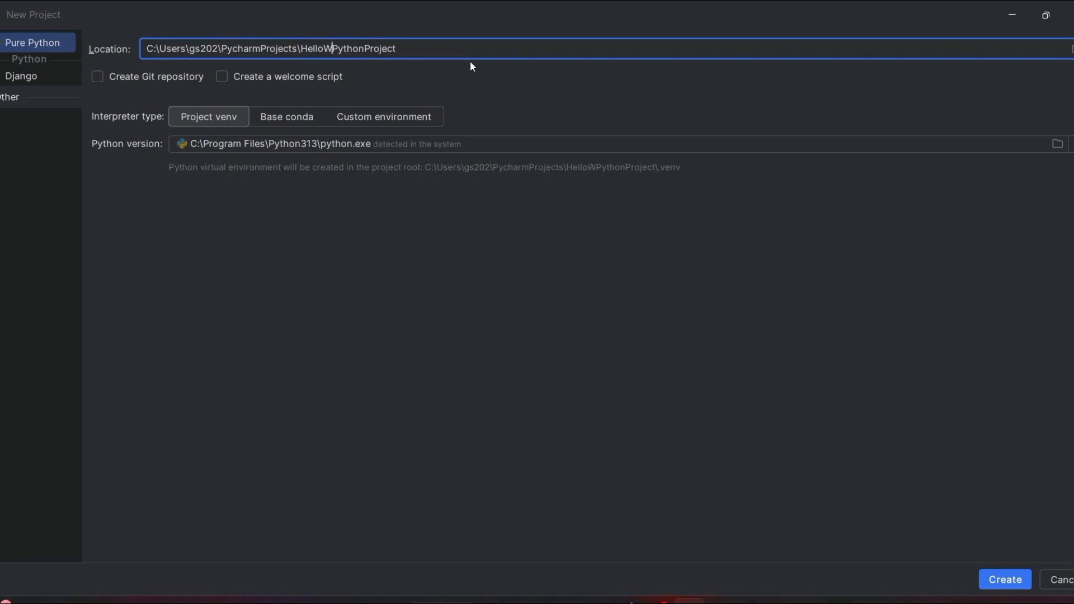
{"action": "type", "text": "rld"}
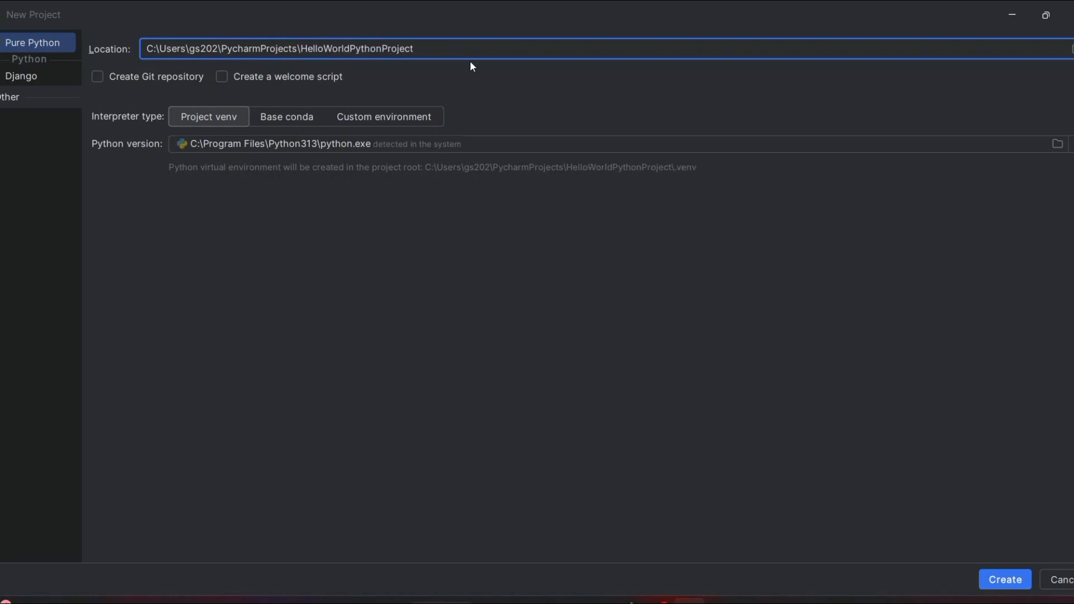
Step: Include a welcome script, create the project, and maximize the project window
{"action": "left_click", "coordinate": [259, 80]}
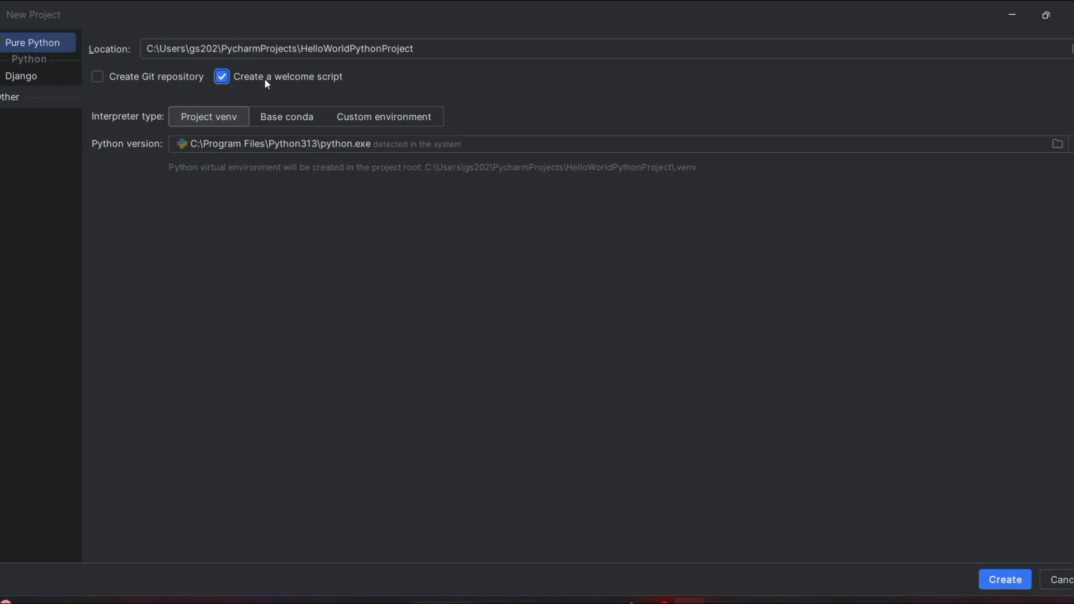
{"action": "left_click", "coordinate": [1008, 577]}
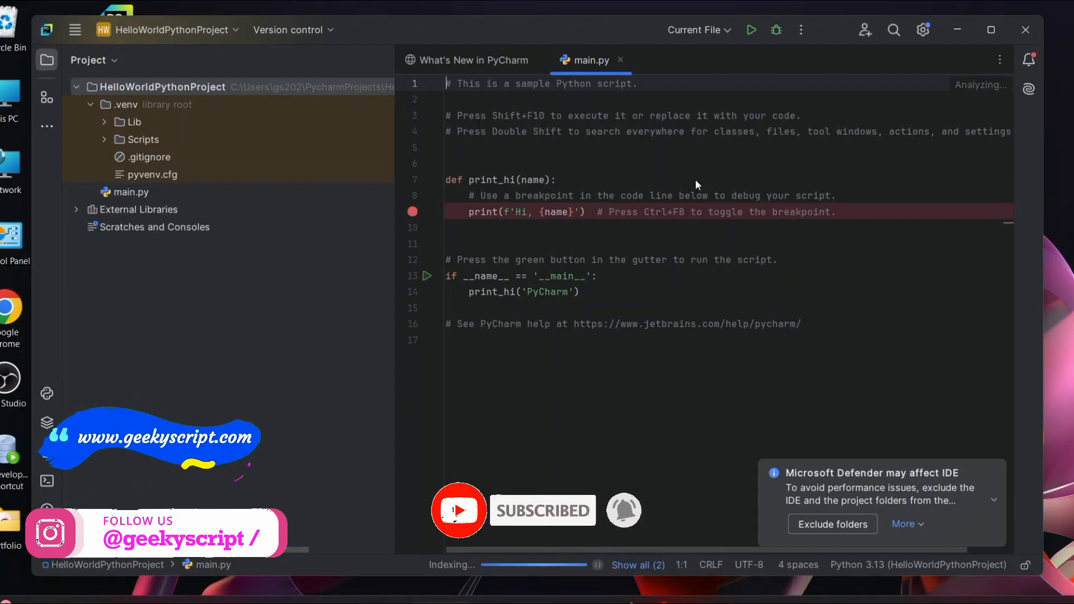
{"action": "key", "text": "super+Up"}
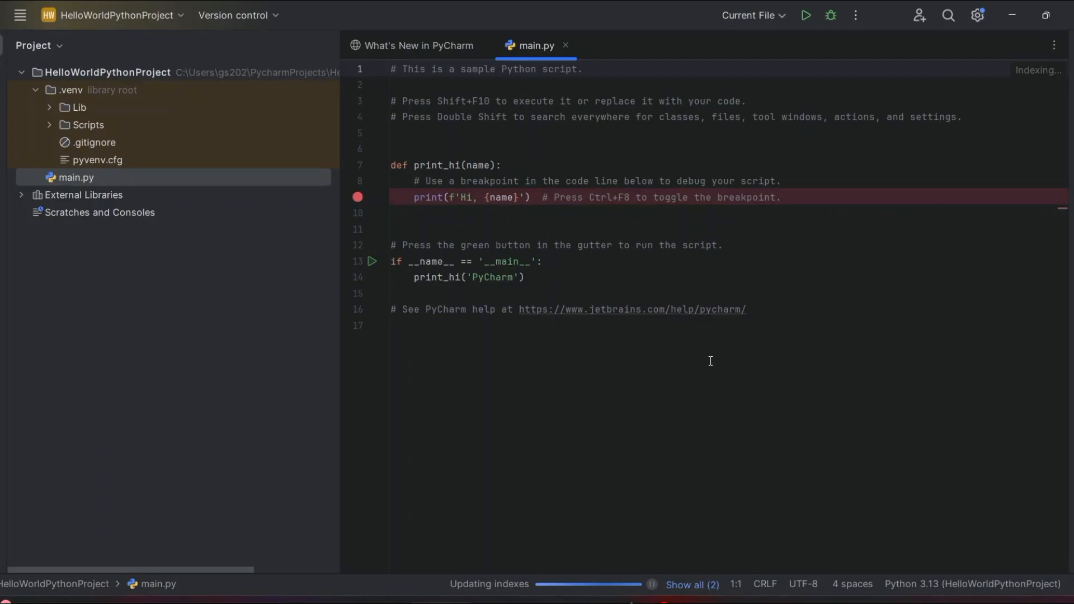
Step: Run the sample main.py and check its printed greeting, and replace the 'PyCharm' argument of the print_hi call with "Gekk"
{"action": "key", "text": "ctrl+a"}
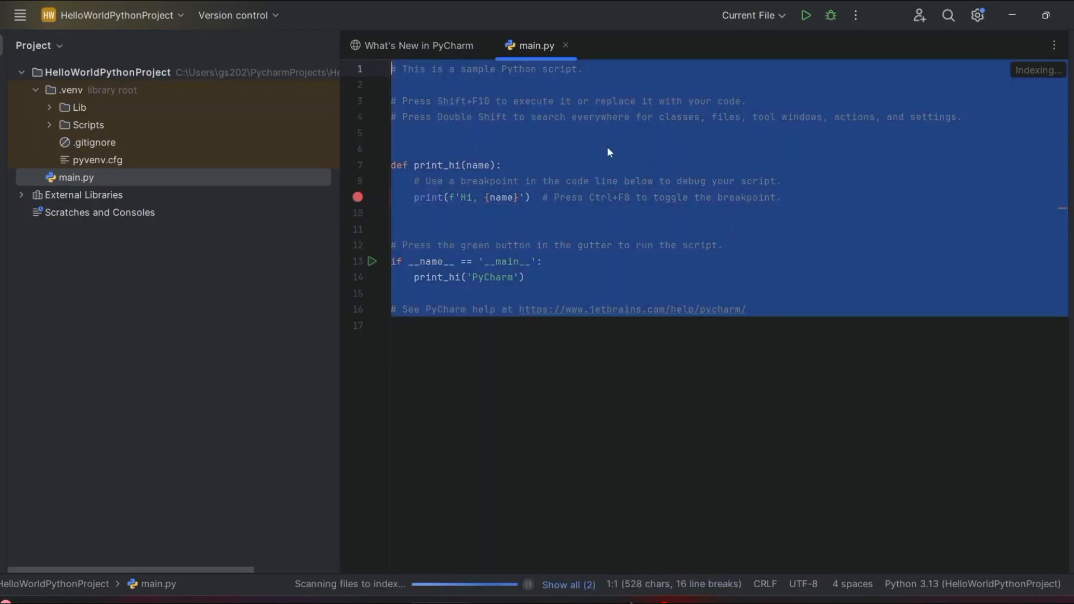
{"action": "left_click", "coordinate": [610, 152]}
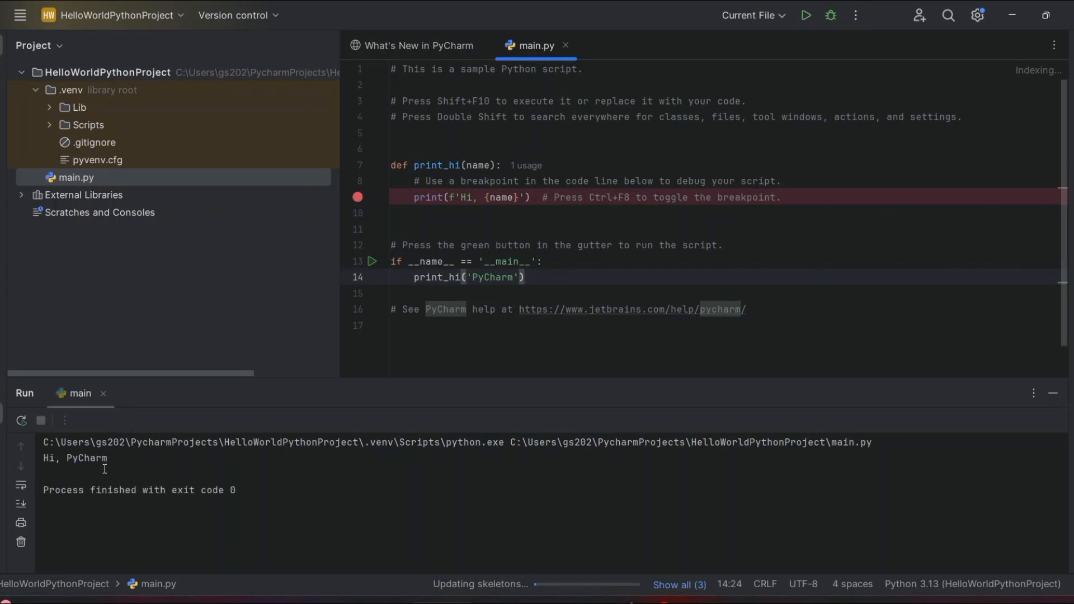
{"action": "left_click_drag", "start_coordinate": [108, 460], "coordinate": [44, 459]}
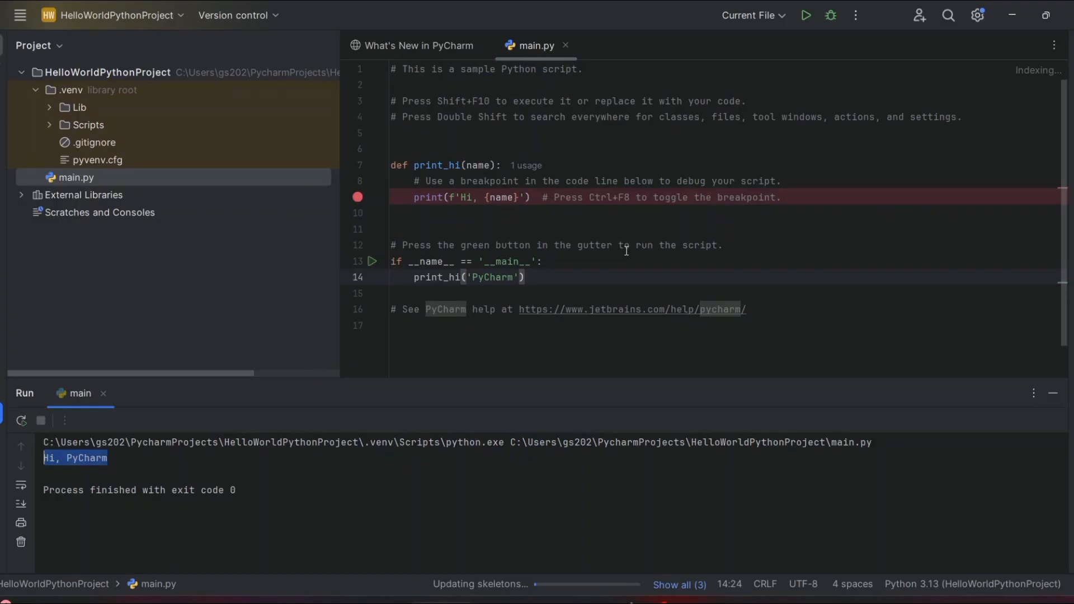
{"action": "double_click", "coordinate": [493, 277]}
{"action": "type", "text": "Gekk"}
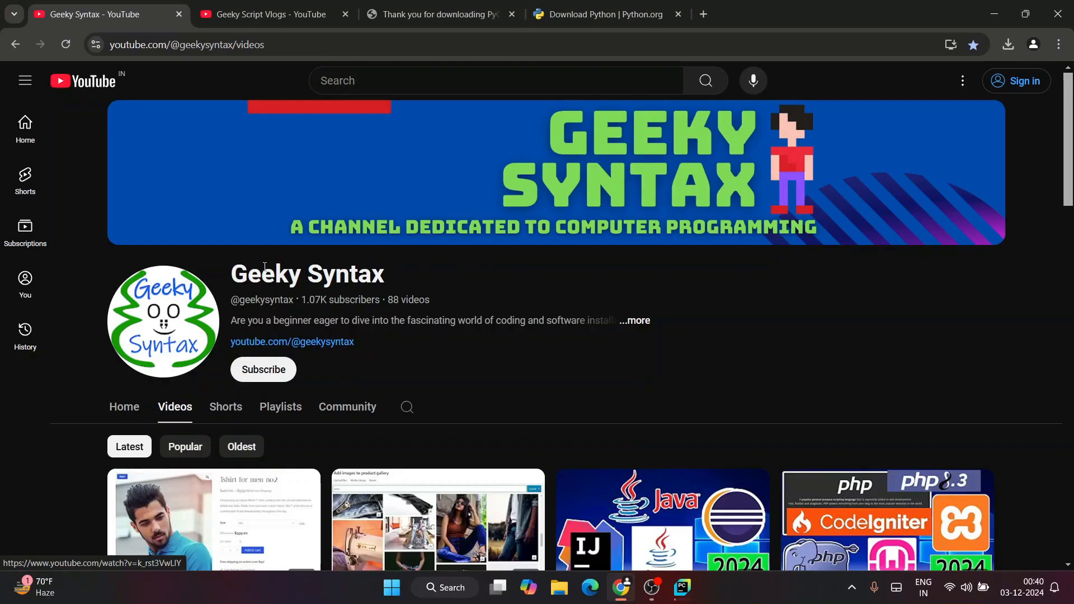
Step: Switch to Chrome and look over the Geeky Syntax channel's video list and the Geeky Script Vlogs channel page
{"action": "left_click_drag", "start_coordinate": [247, 269], "coordinate": [528, 265]}
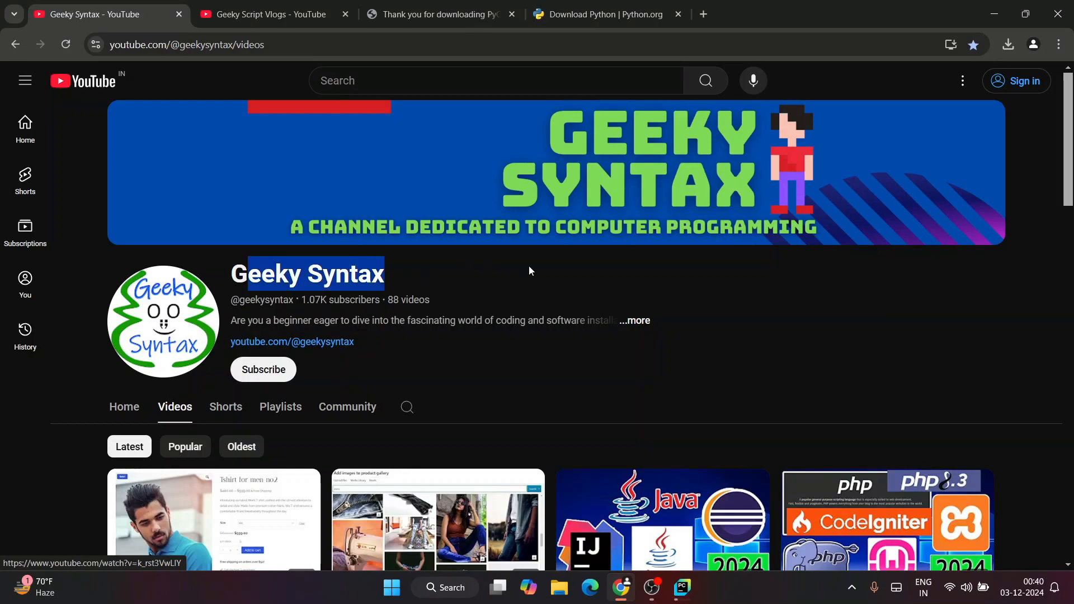
{"action": "left_click", "coordinate": [546, 269]}
{"action": "scroll", "coordinate": [546, 269], "scroll_direction": "down", "scroll_amount": 1}
{"action": "scroll", "coordinate": [547, 271], "scroll_direction": "down", "scroll_amount": 7}
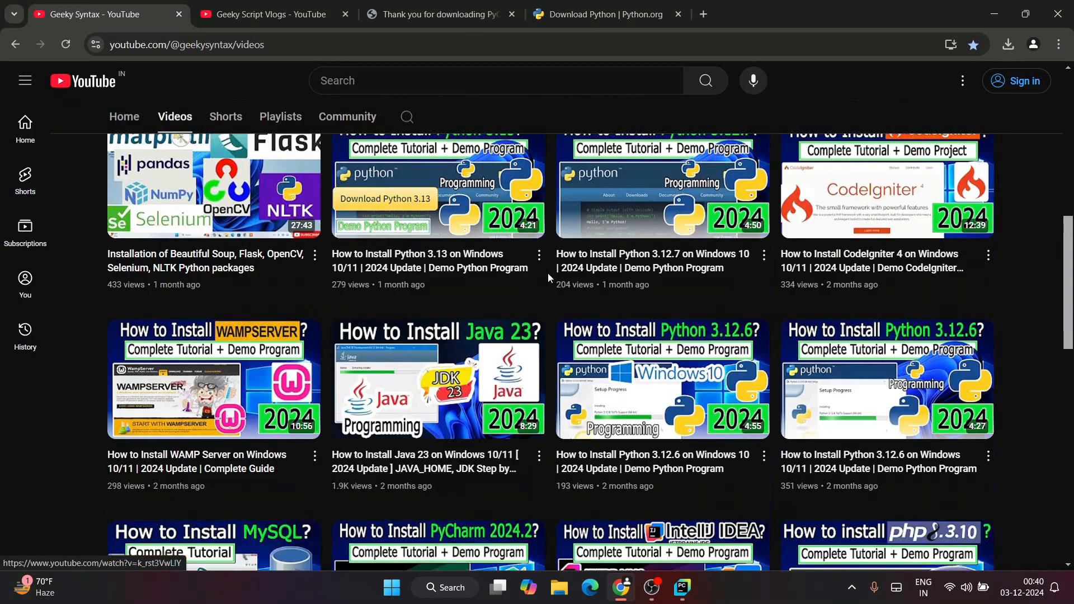
{"action": "scroll", "coordinate": [549, 275], "scroll_direction": "up", "scroll_amount": 7}
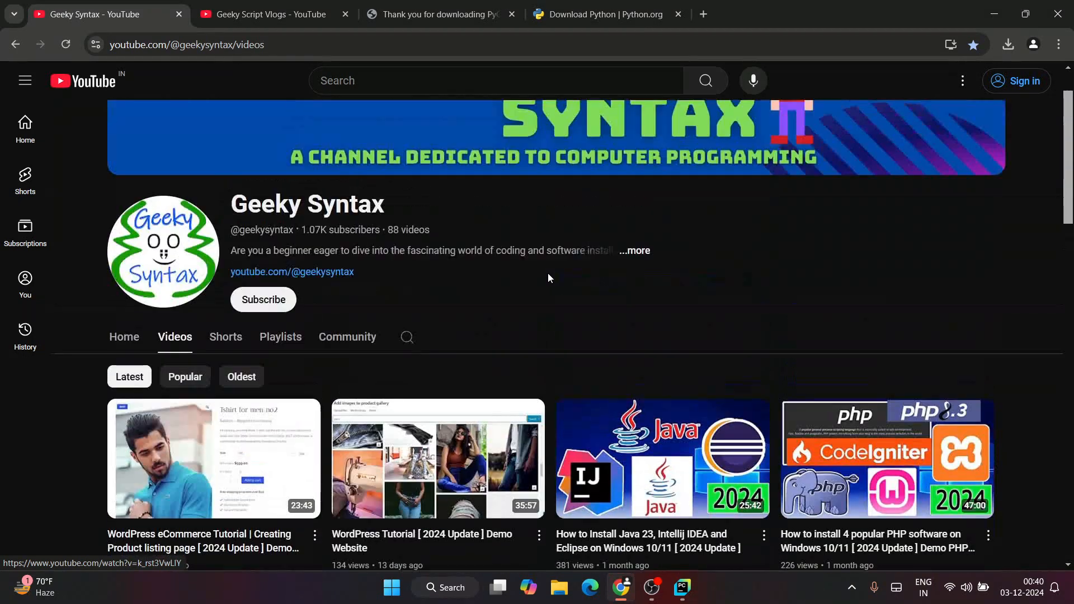
{"action": "left_click", "coordinate": [311, 14]}
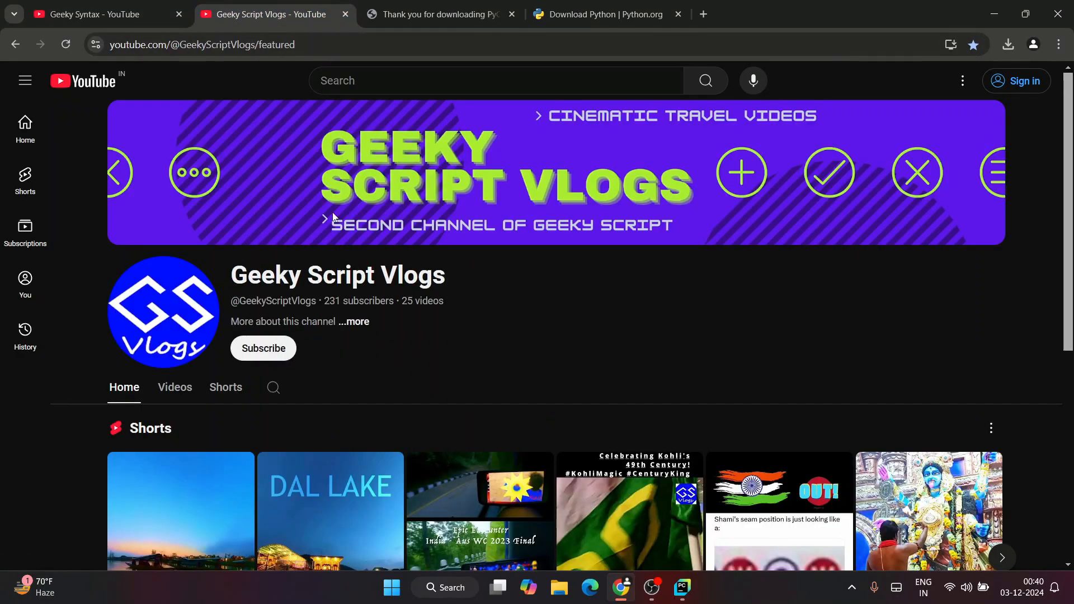
{"action": "left_click_drag", "start_coordinate": [248, 276], "coordinate": [450, 278]}
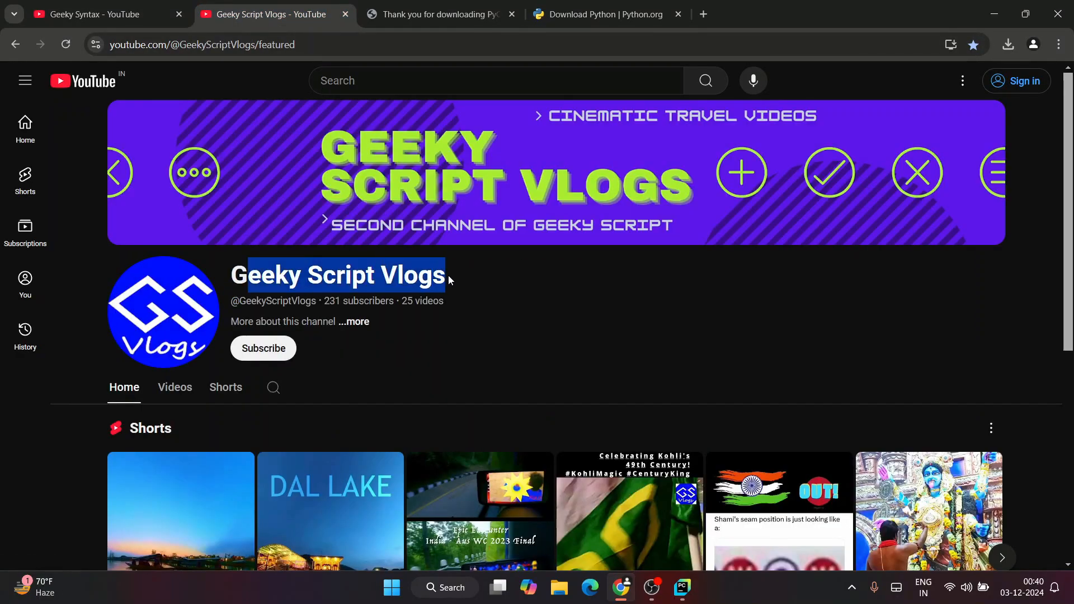
{"action": "left_click", "coordinate": [528, 283]}
{"action": "left_click", "coordinate": [132, 16]}
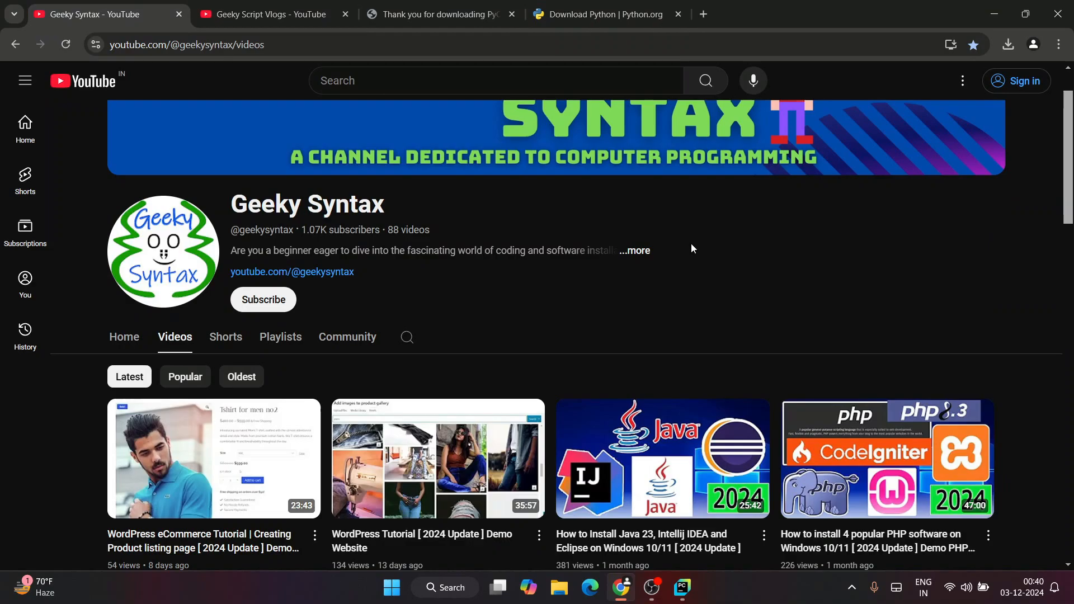